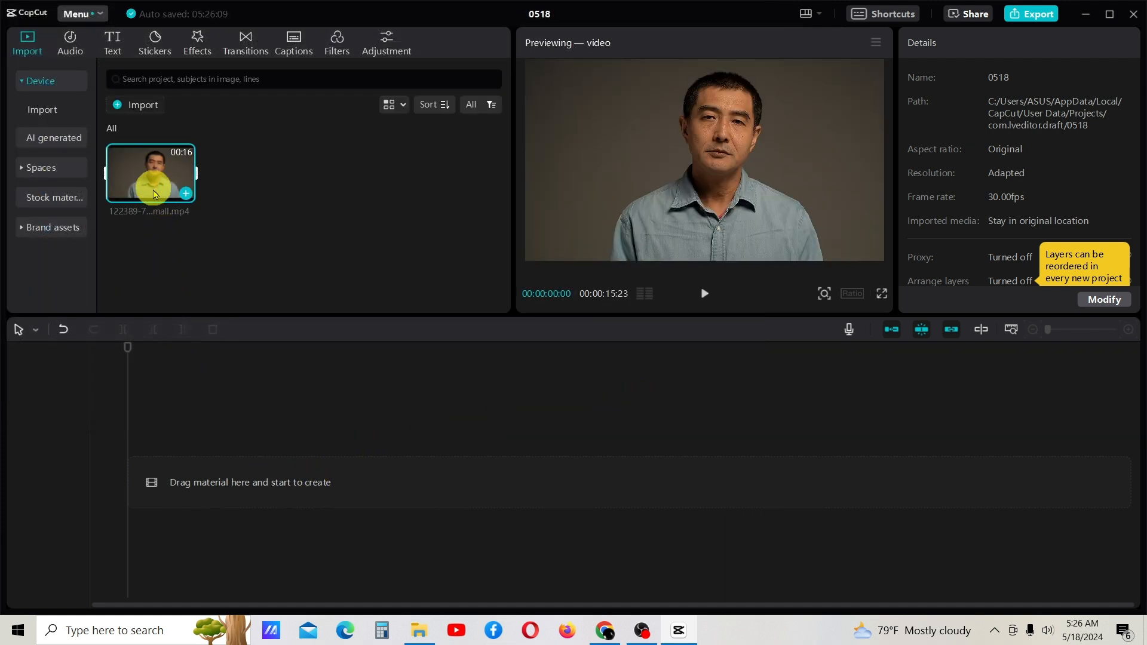
Add the imported video to the timeline and select its clip
left_click(184, 195)
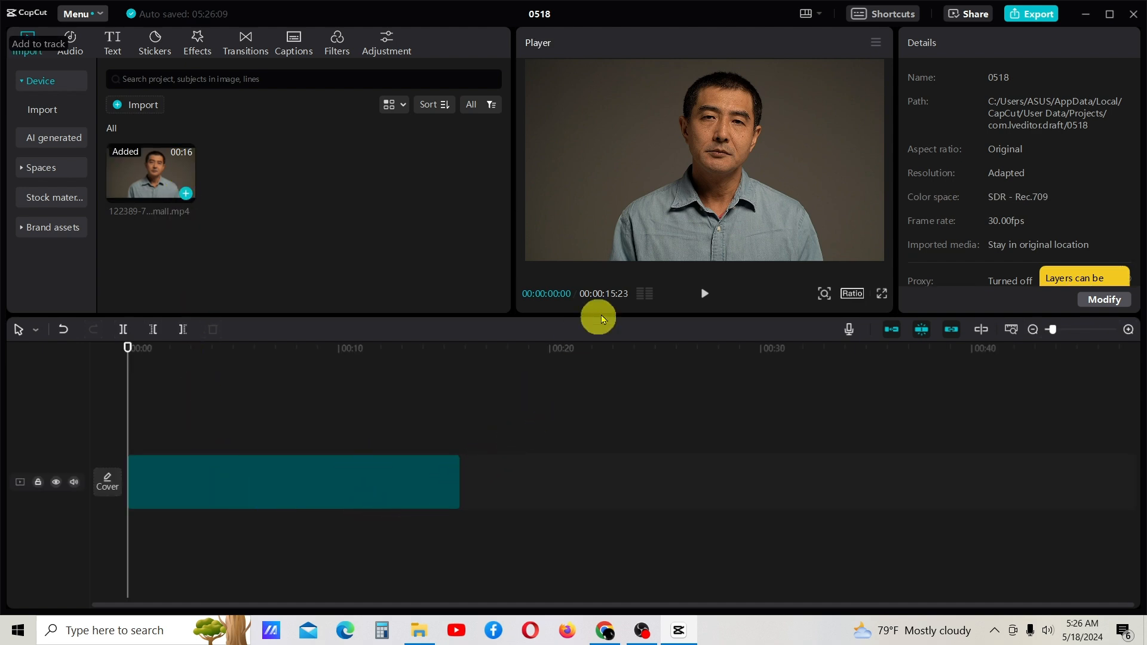
left_click(266, 478)
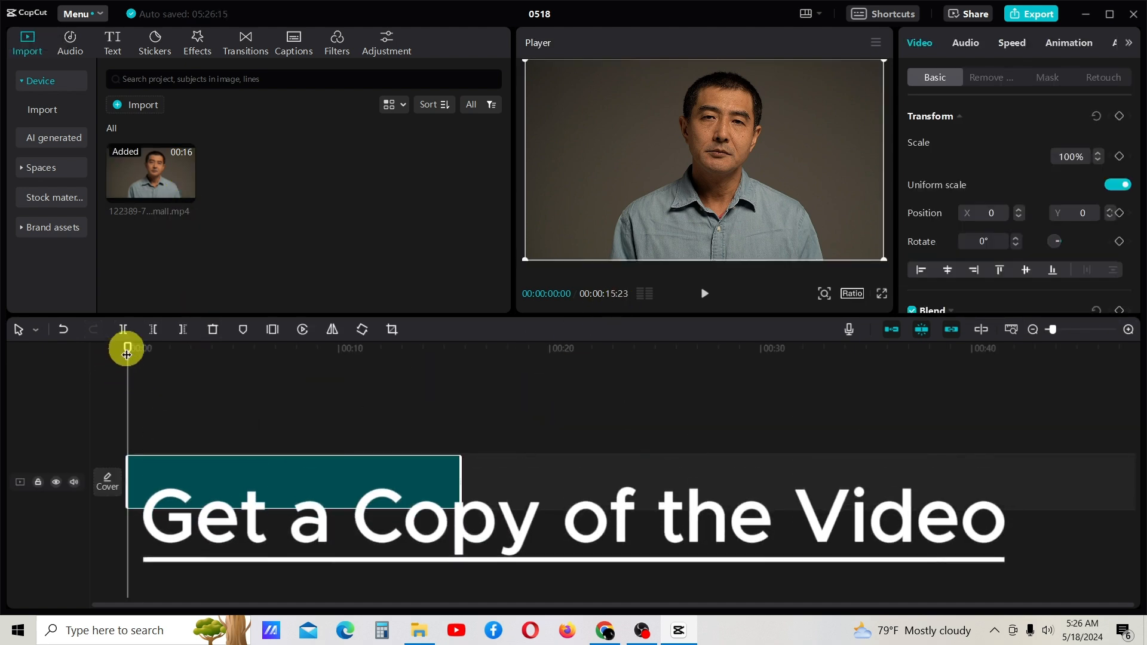
left_click_drag(127, 355, 179, 359)
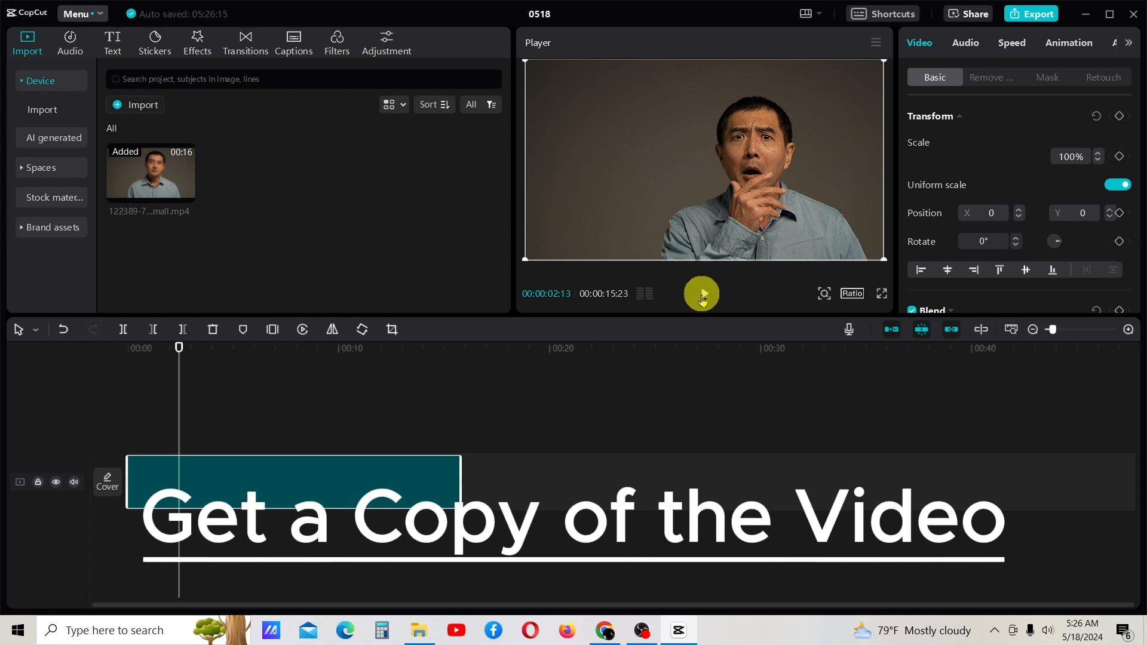
Preview part of the clip, and duplicate it onto a track above, starting at 00:00:00:00
left_click(702, 296)
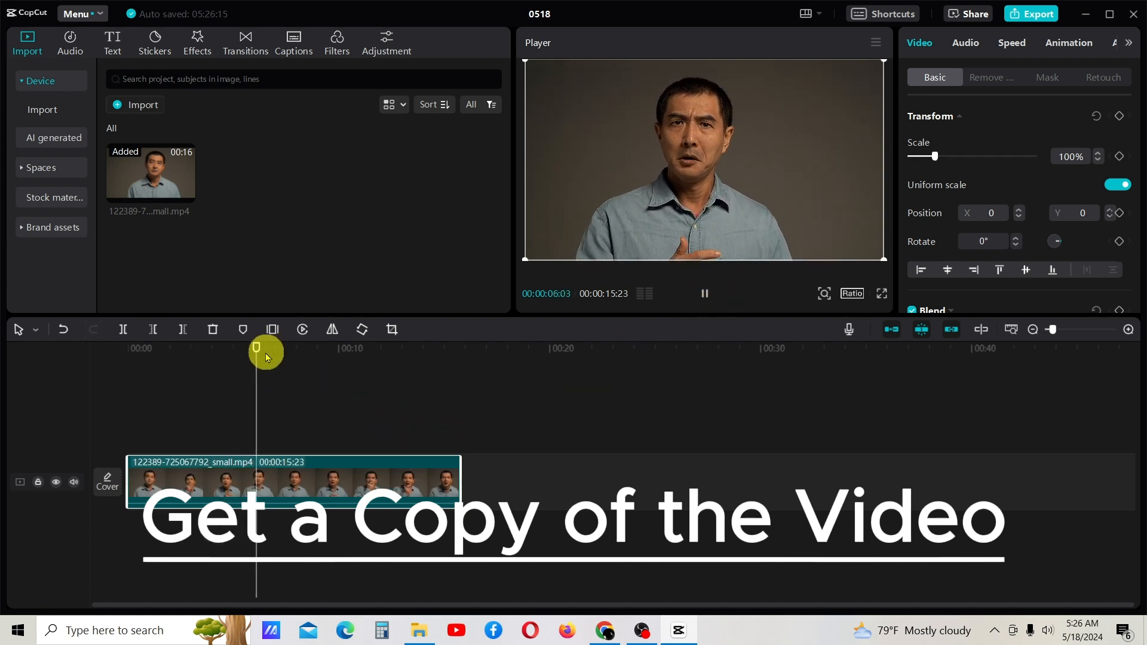
left_click(703, 295)
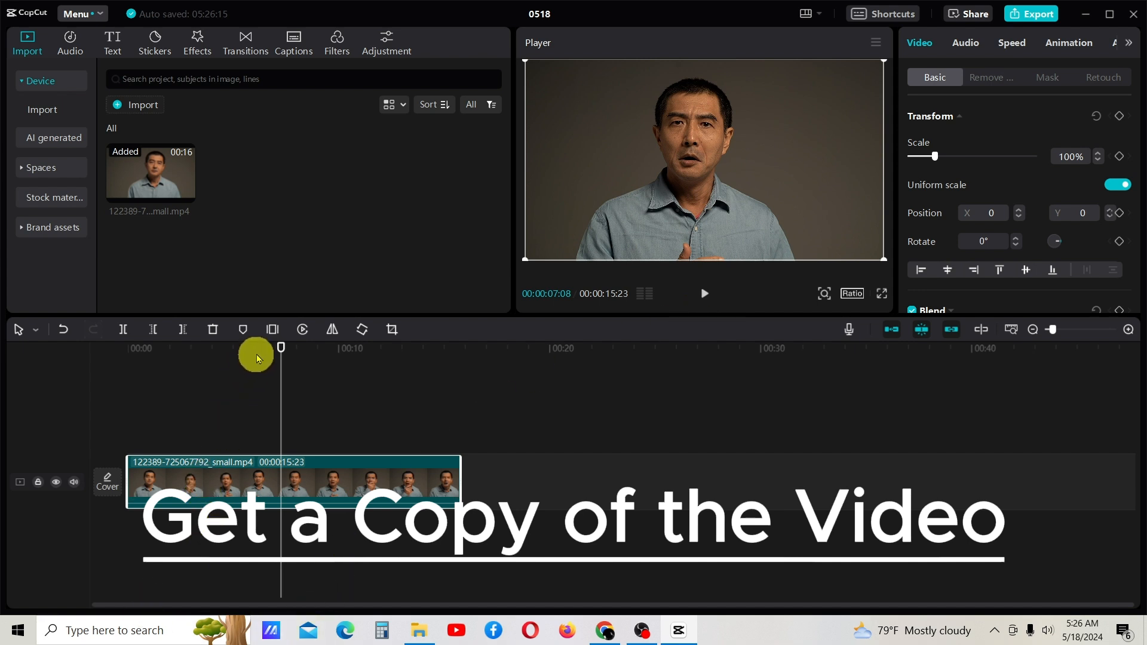
left_click_drag(277, 355, 99, 361)
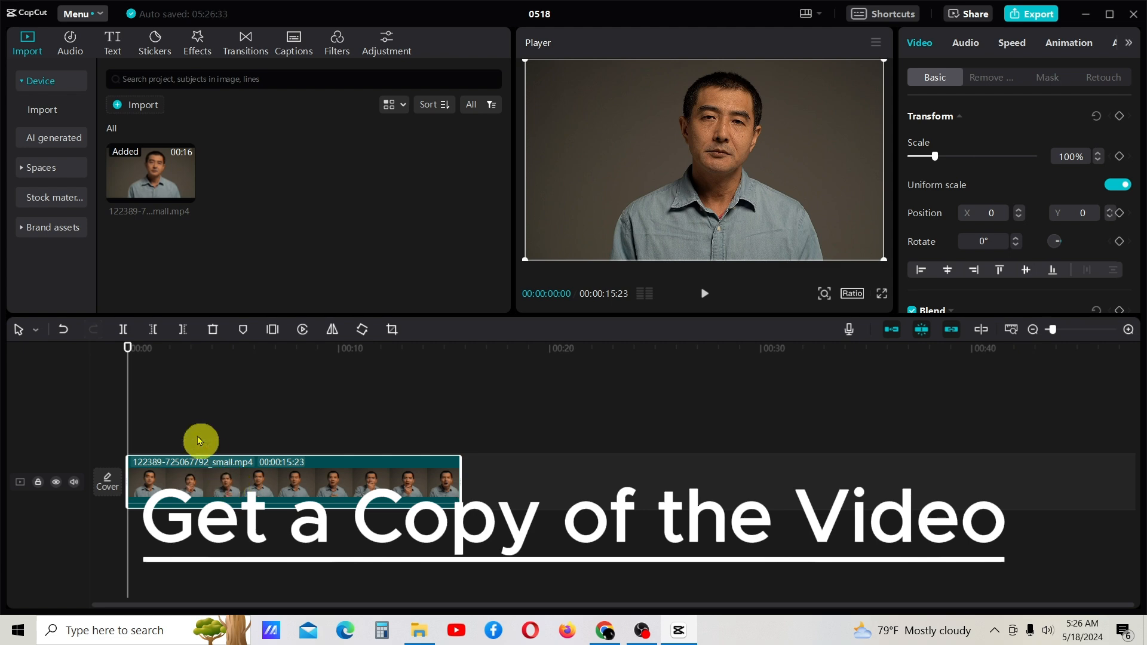
key("ctrl+v")
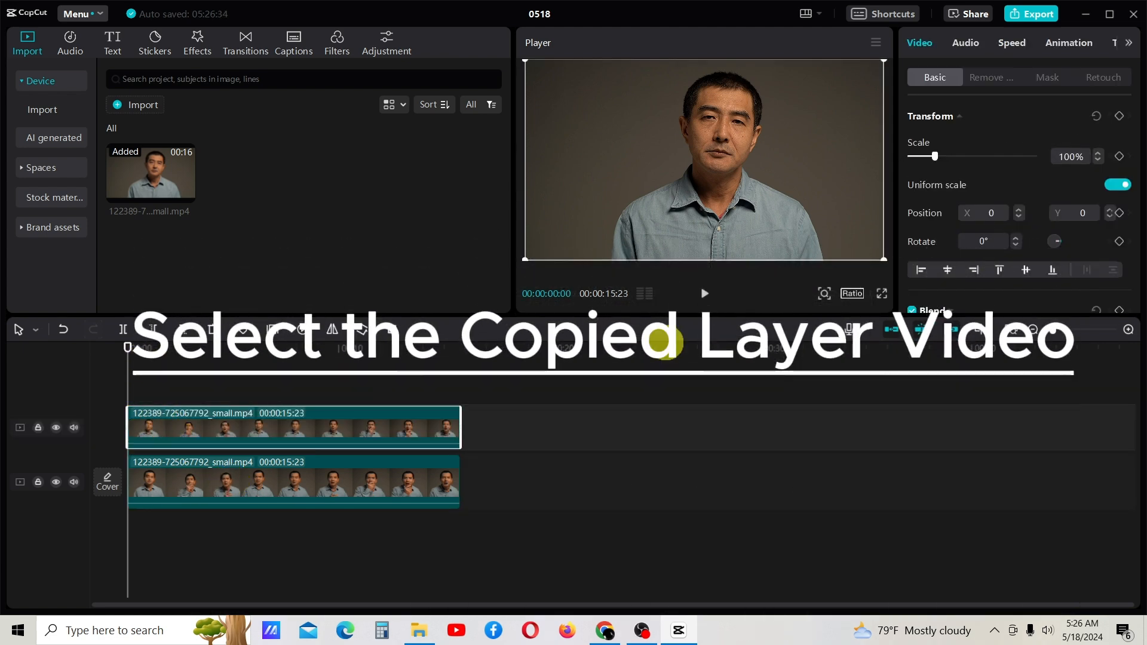
Remove the background of the copied clip on the upper track with Auto removal
left_click(705, 294)
left_click(705, 294)
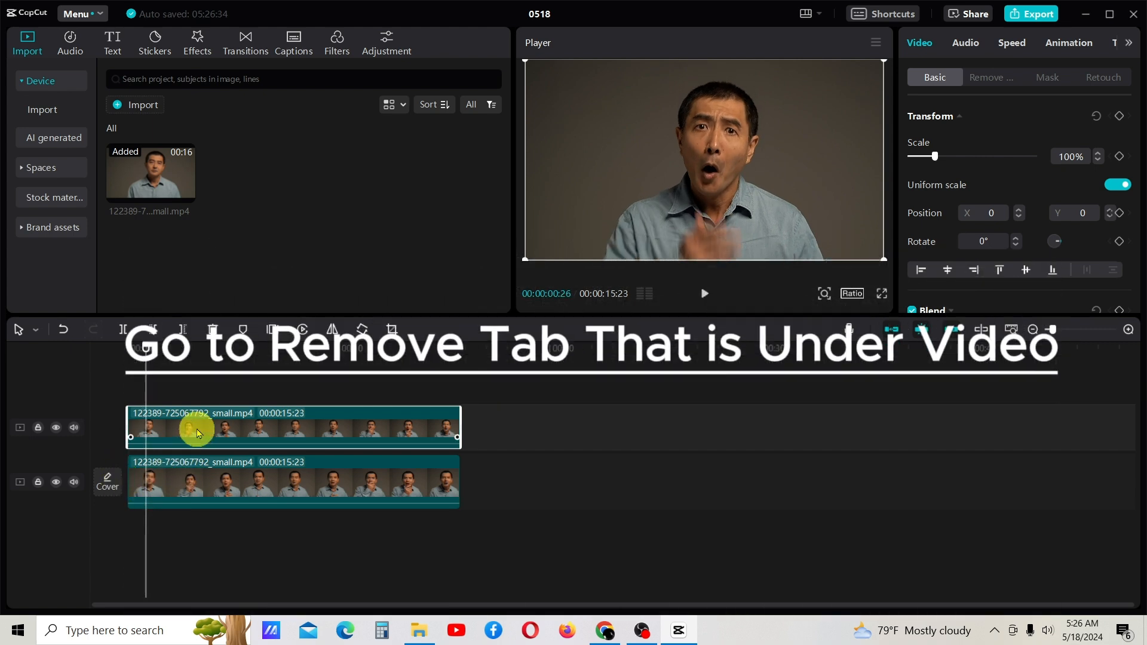
left_click(986, 78)
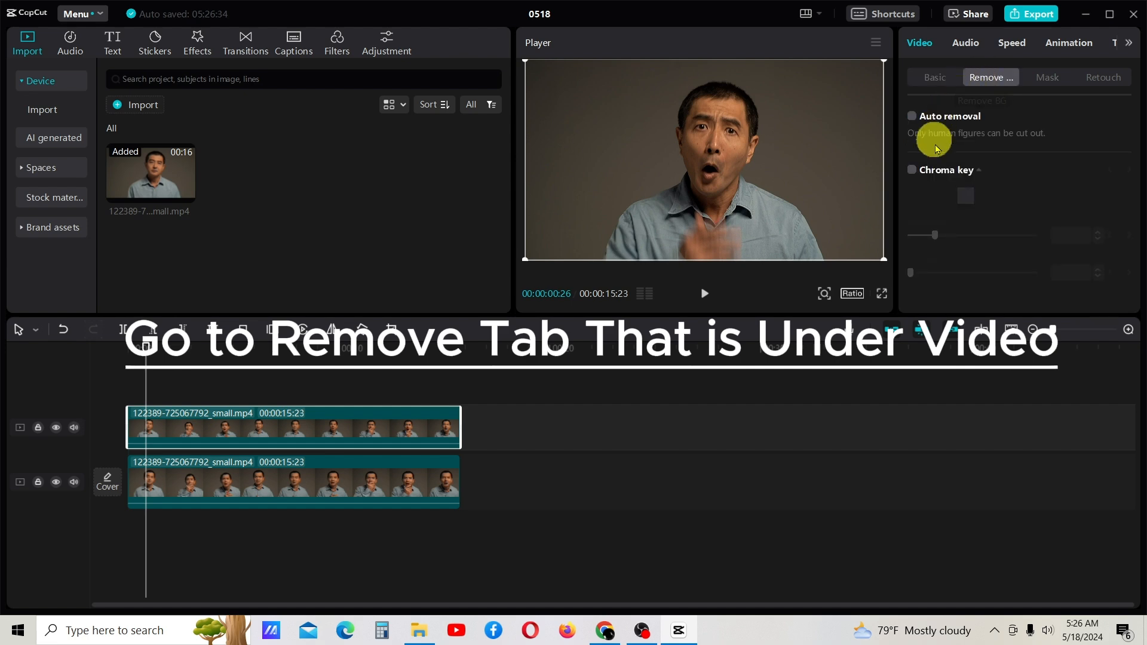
left_click(914, 118)
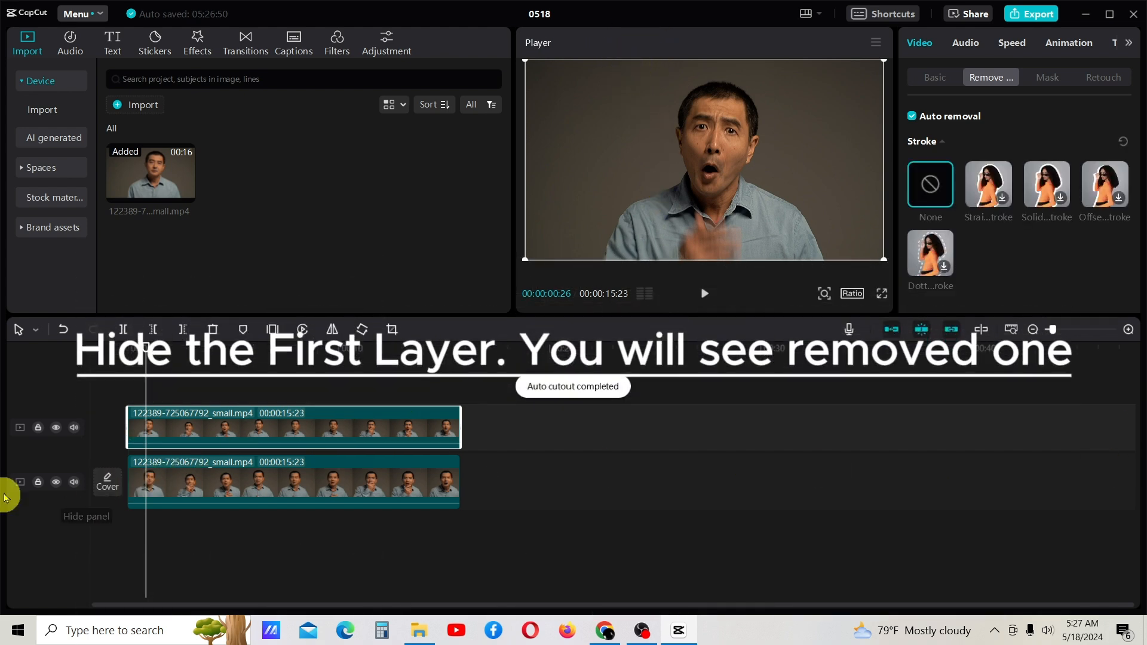
Check the cut-out copy in playback by temporarily hiding the original video track
left_click(163, 470)
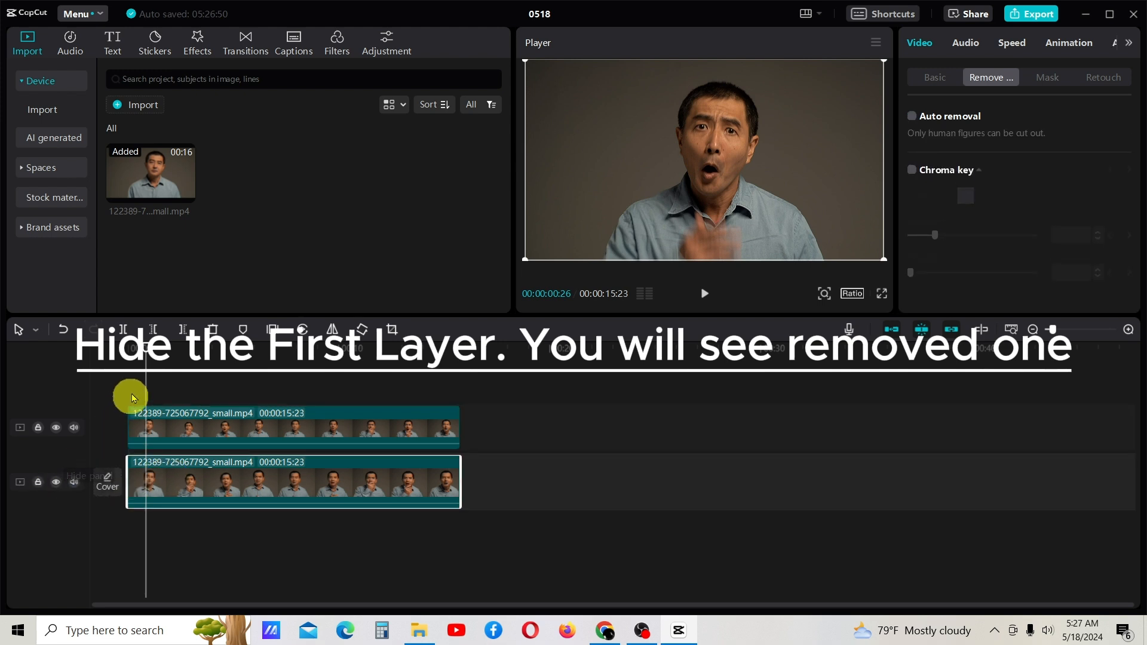
left_click(55, 485)
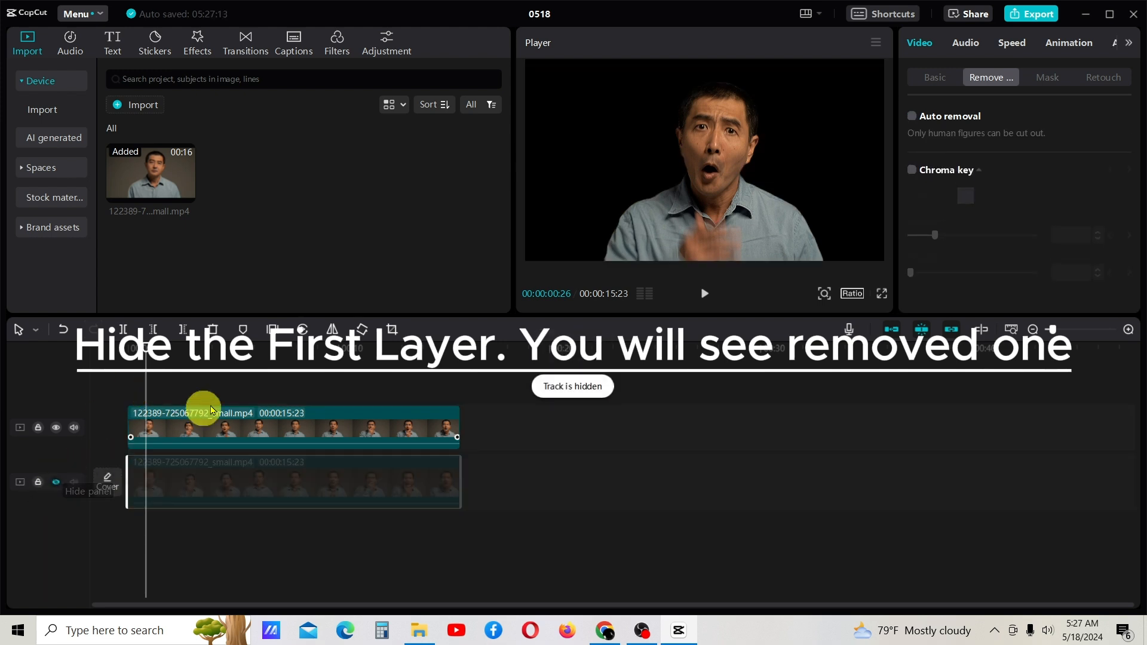
left_click(705, 295)
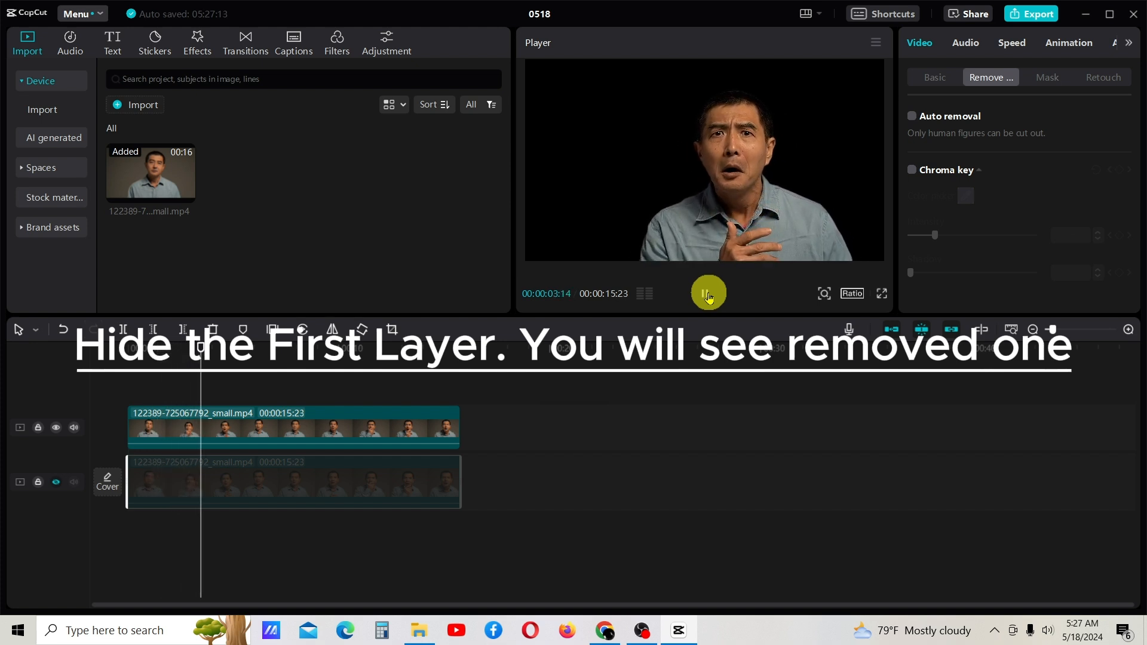
left_click(706, 294)
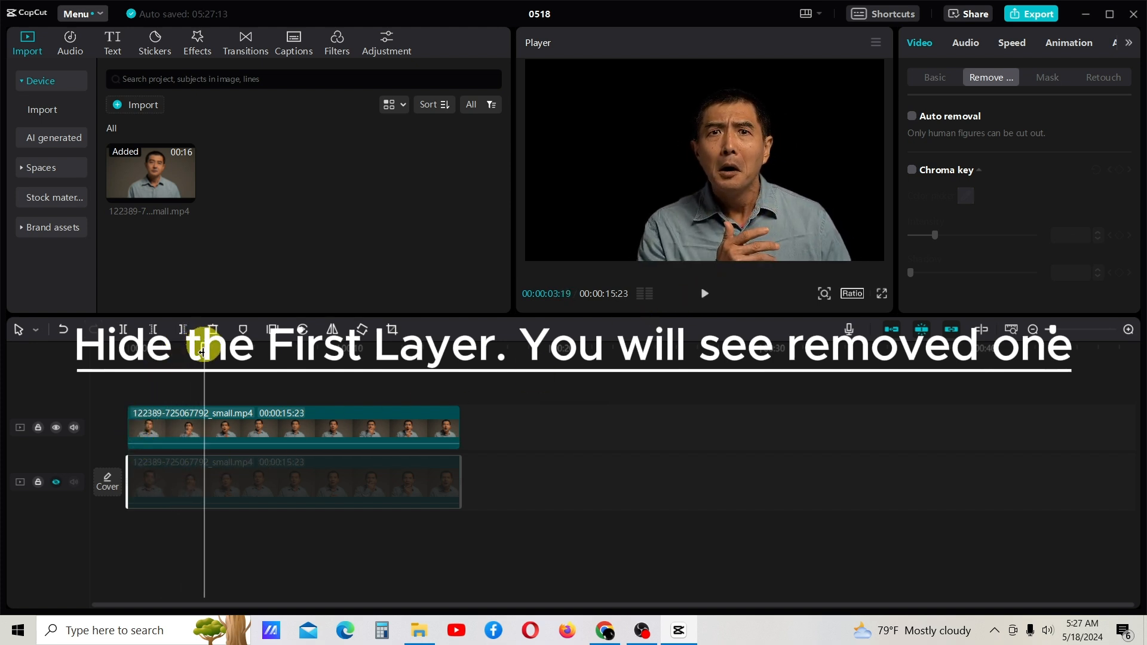
left_click_drag(202, 353, 146, 356)
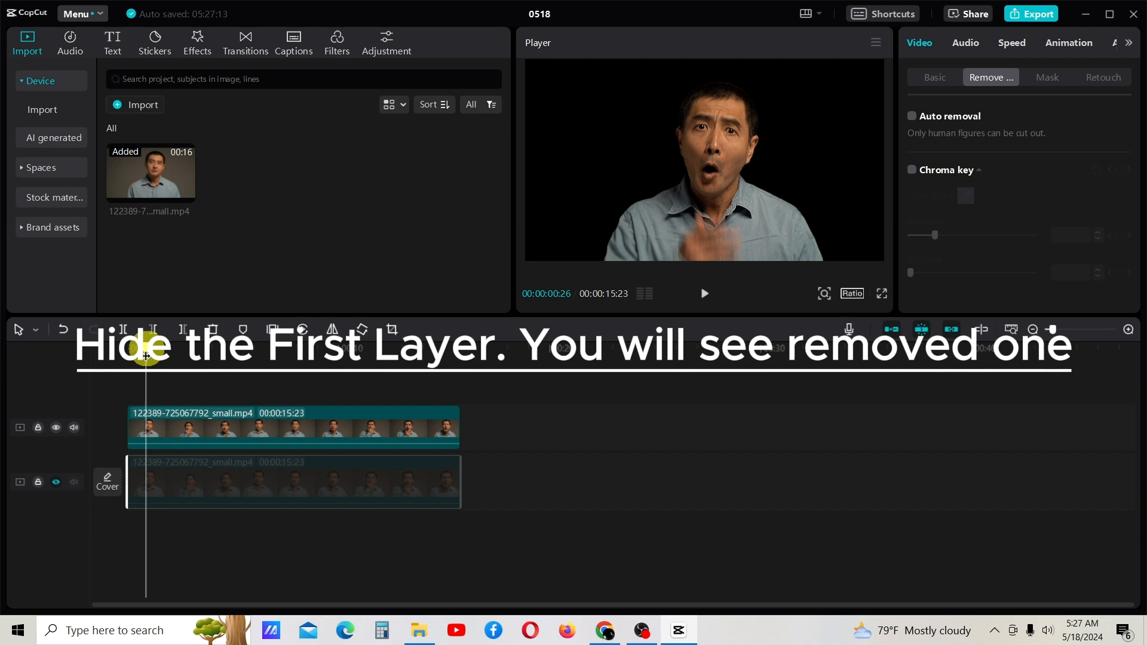
left_click(58, 483)
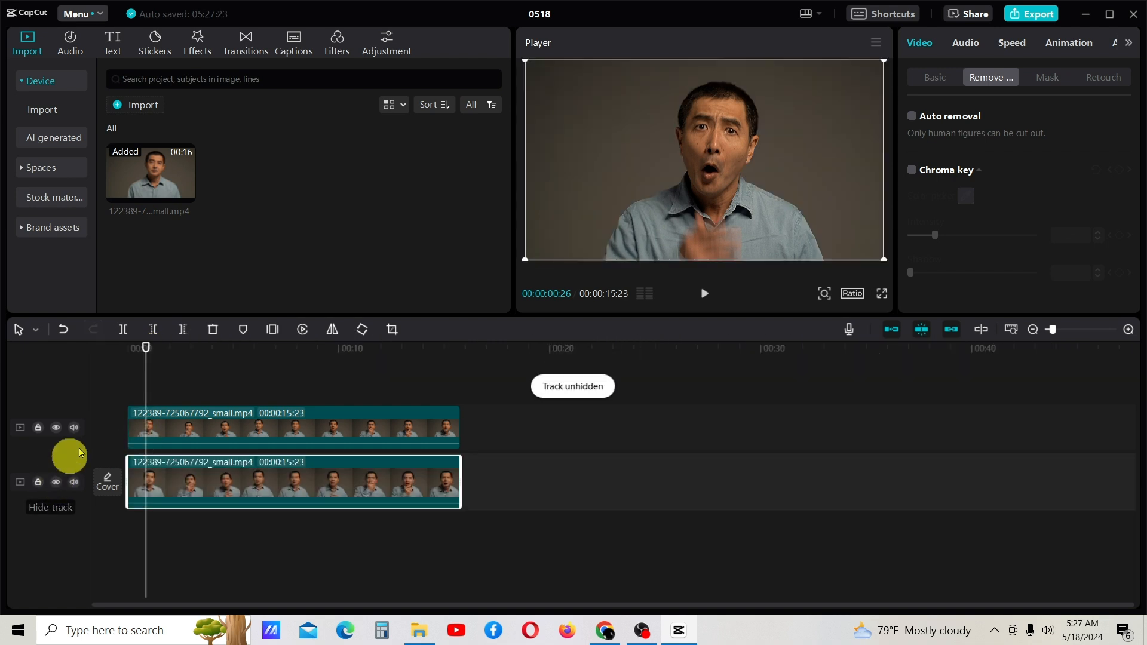
Play the video up to 00:00:04:28 and add a default text there
left_click(266, 437)
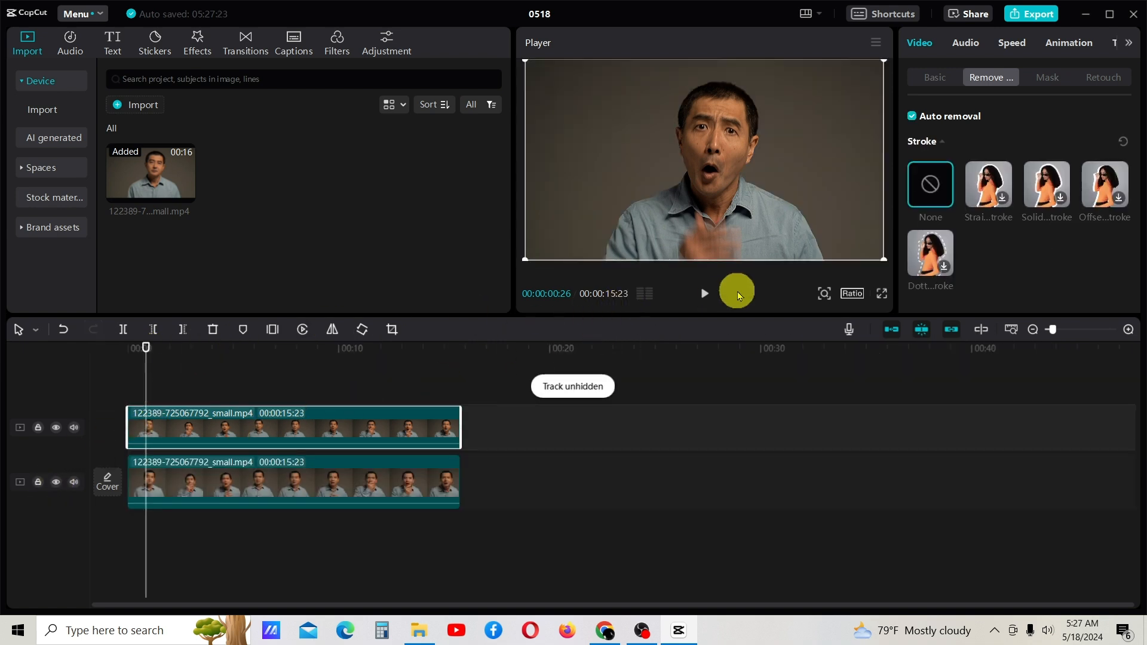
left_click(703, 292)
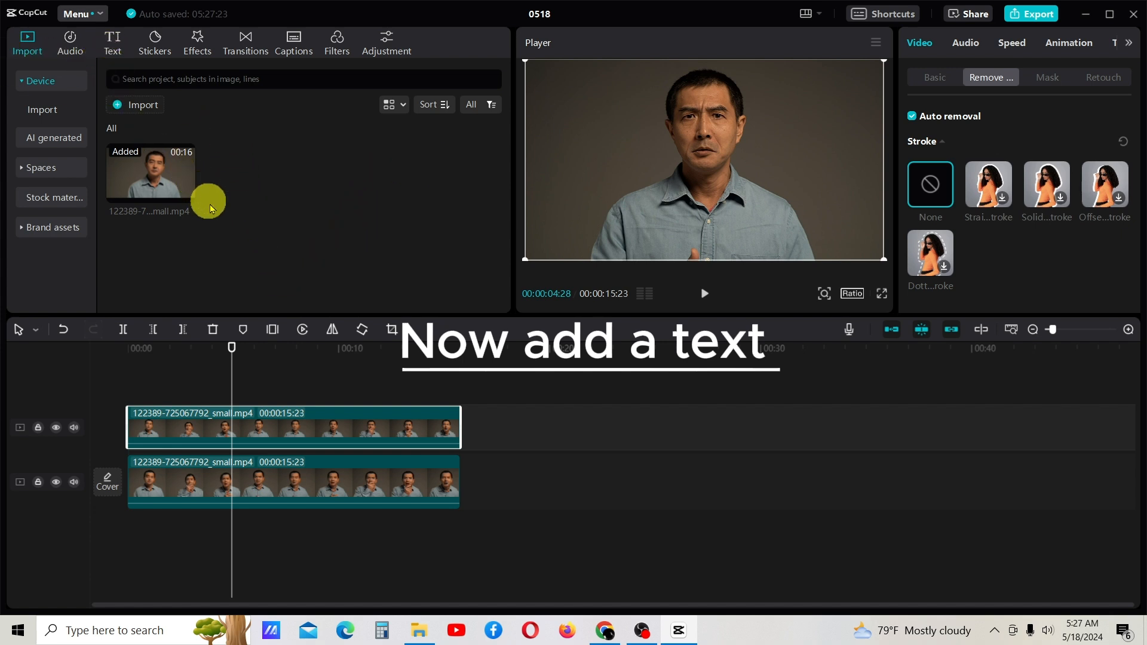
left_click(114, 45)
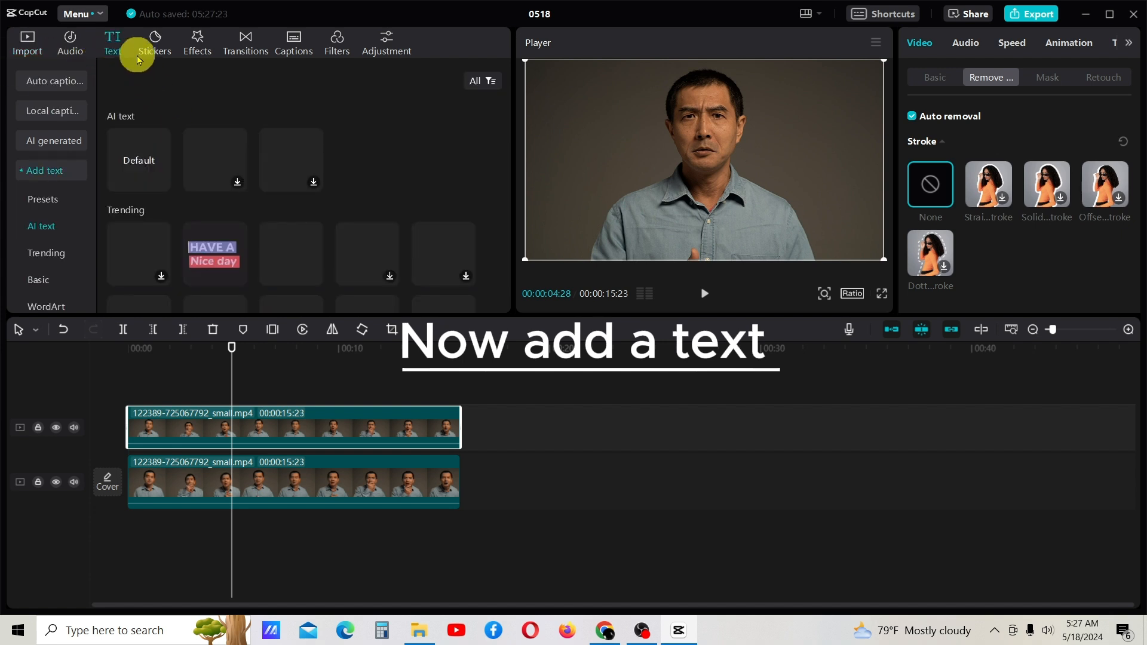
left_click(160, 182)
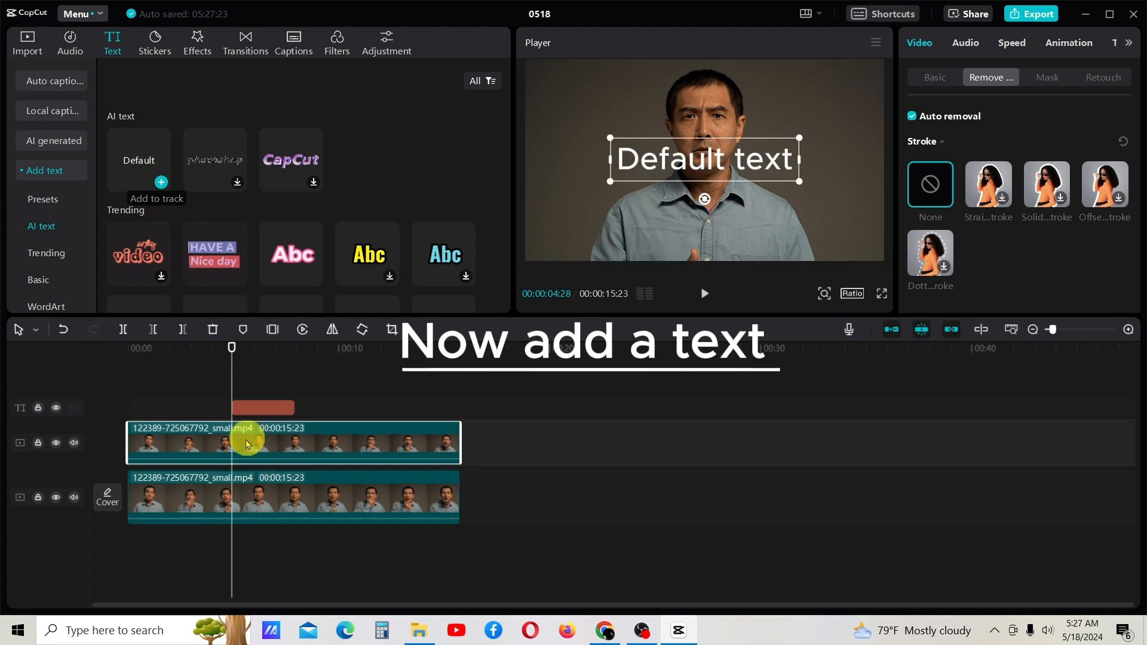
Extend the text clip in both directions to cover the full length of the video clips
left_click(260, 410)
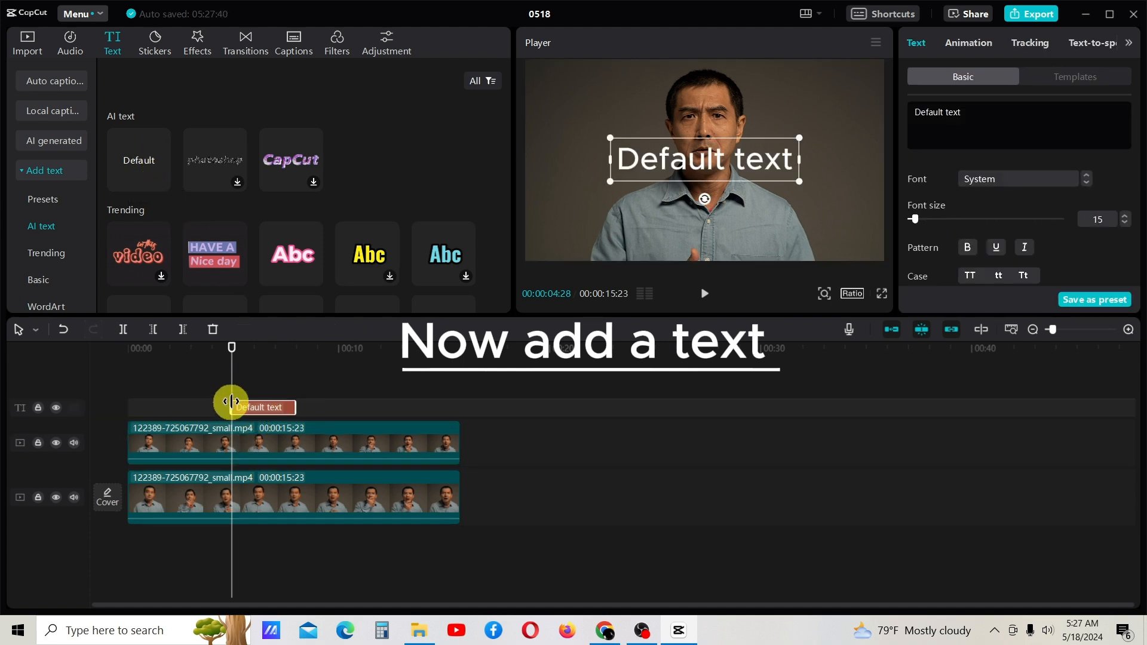
left_click_drag(231, 402, 131, 425)
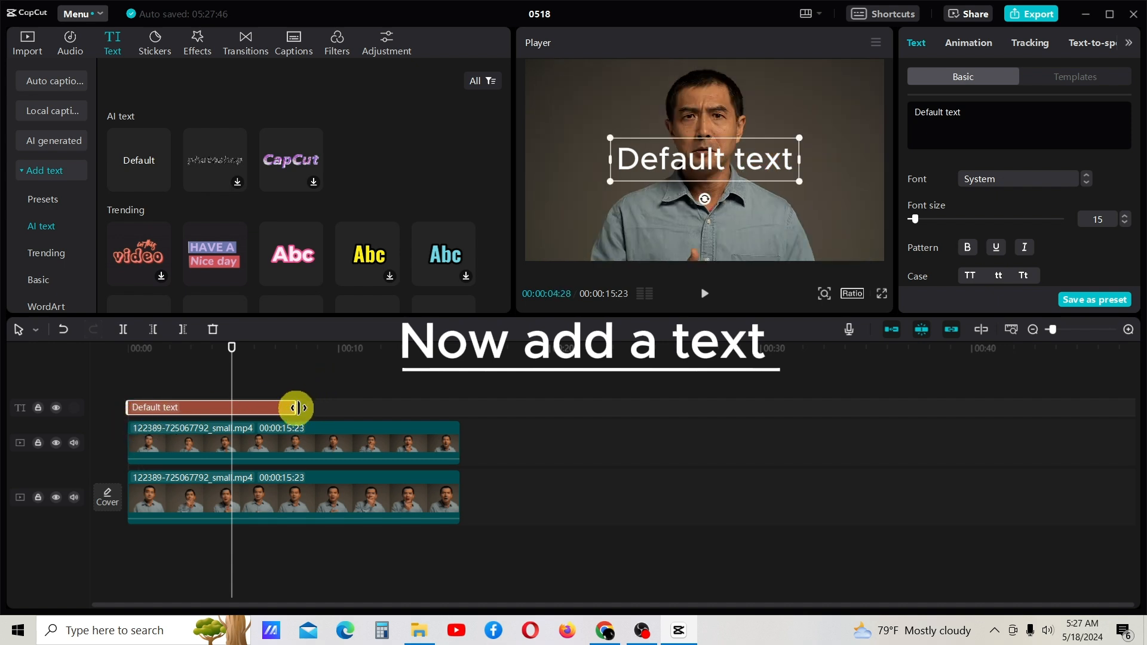
left_click_drag(297, 408, 456, 426)
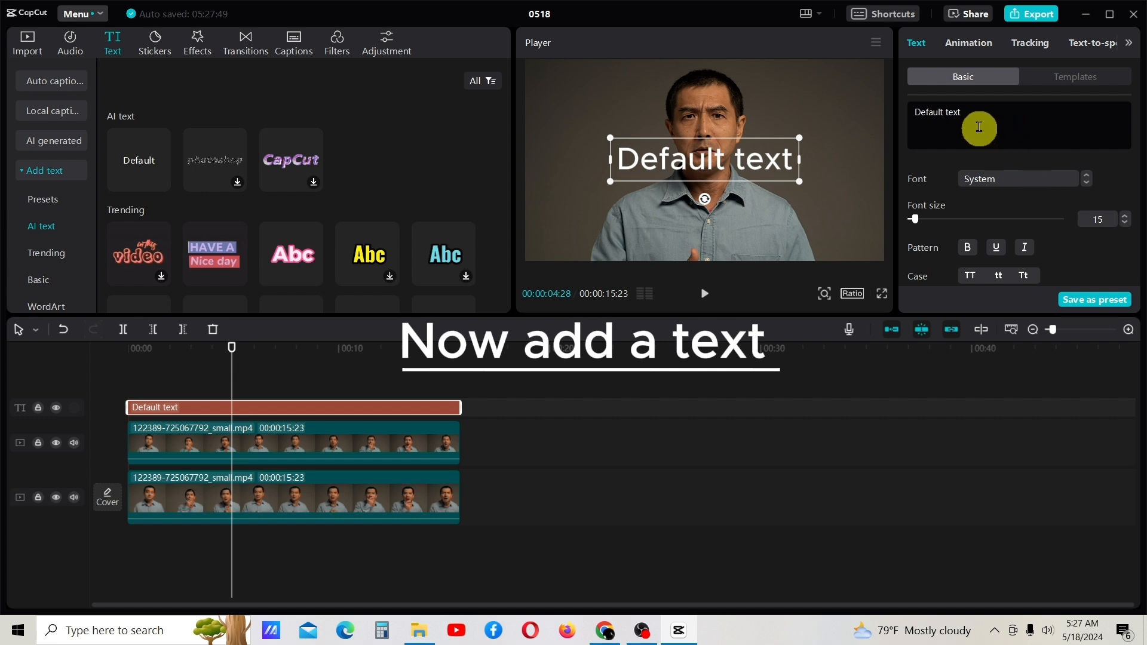
Replace the default text with "TEXT BEHIND THE OBJECT"
left_click_drag(977, 117, 905, 118)
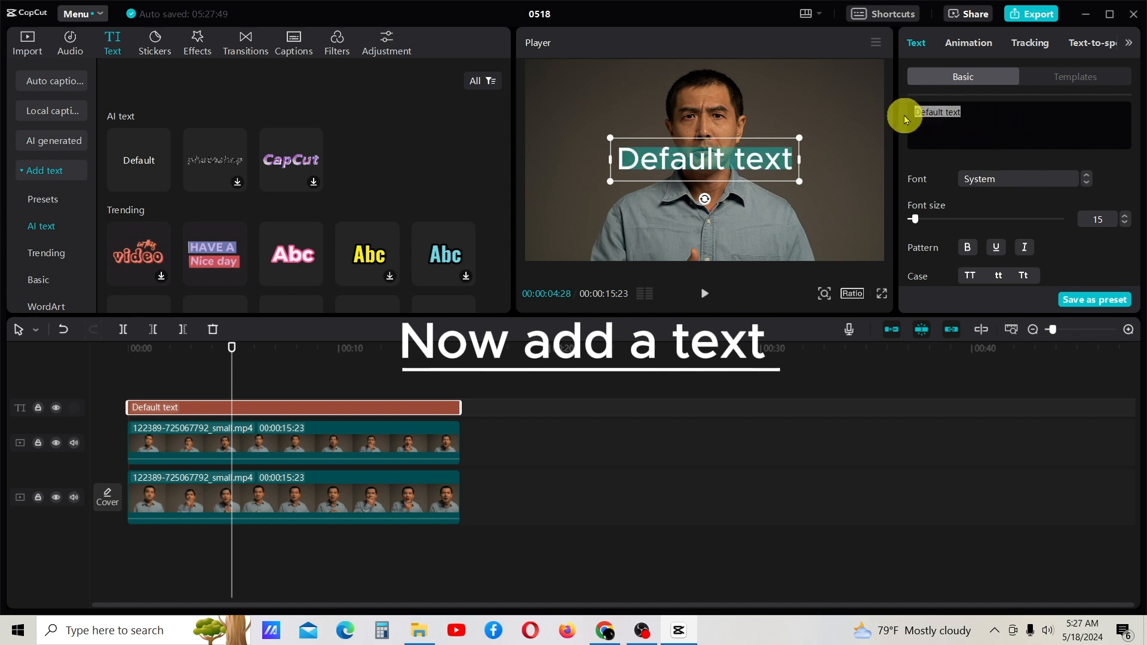
type("BEH")
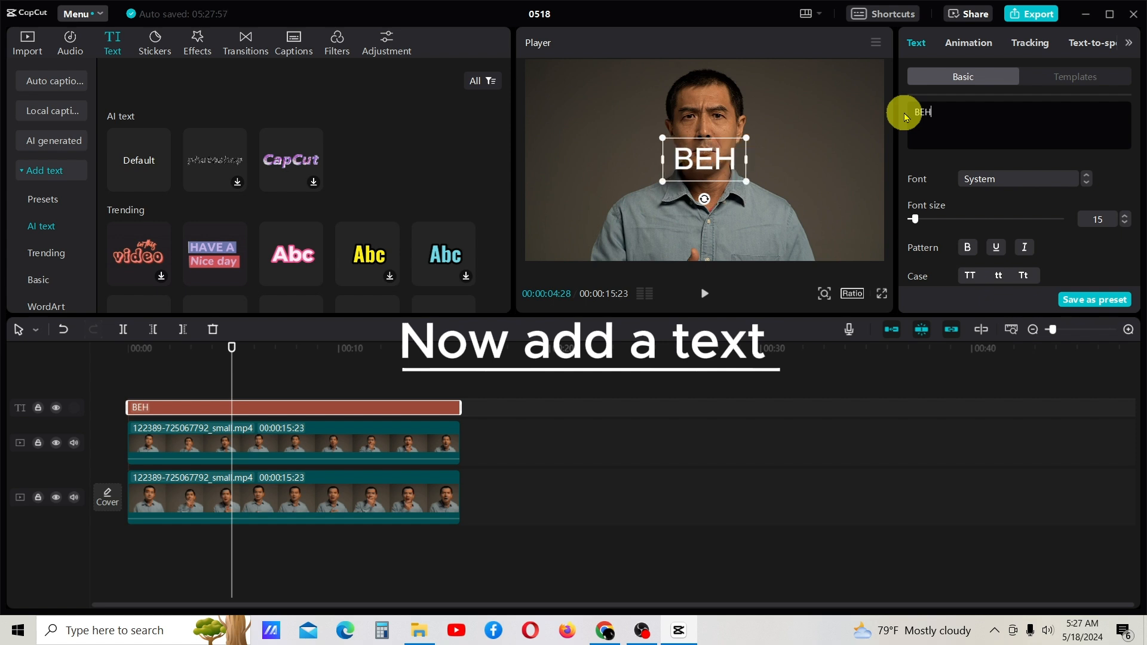
type("IND THE")
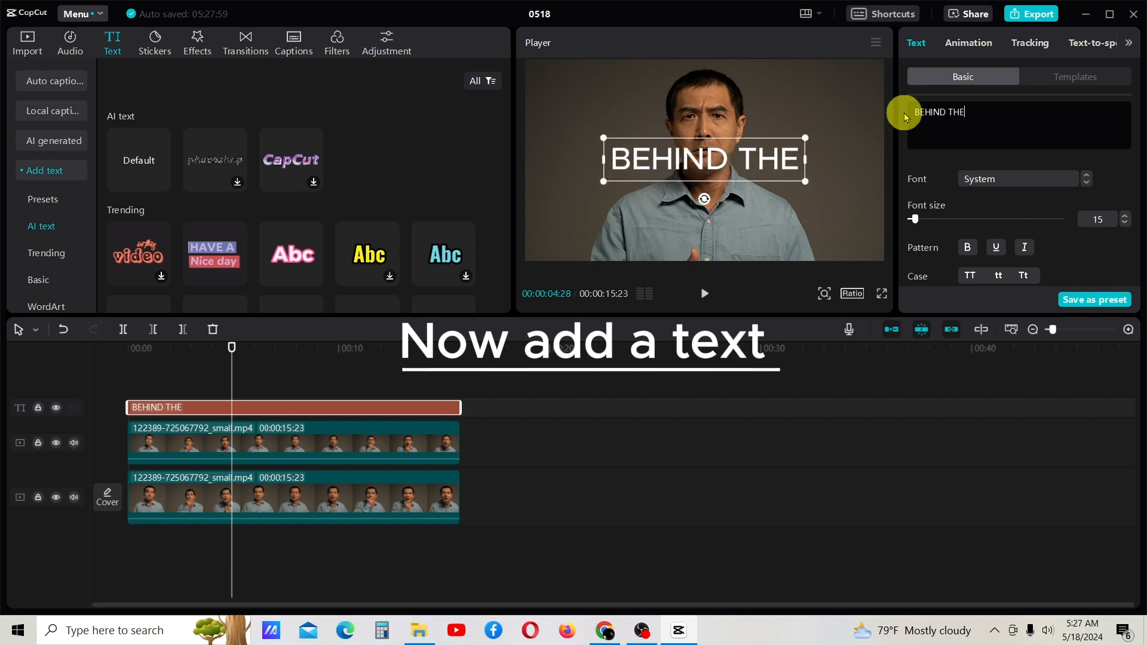
key("BackSpace")
key("BackSpace")
key("BackSpace")
key("BackSpace")
key("BackSpace")
key("BackSpace")
key("BackSpace")
key("BackSpace")
key("BackSpace")
key("BackSpace")
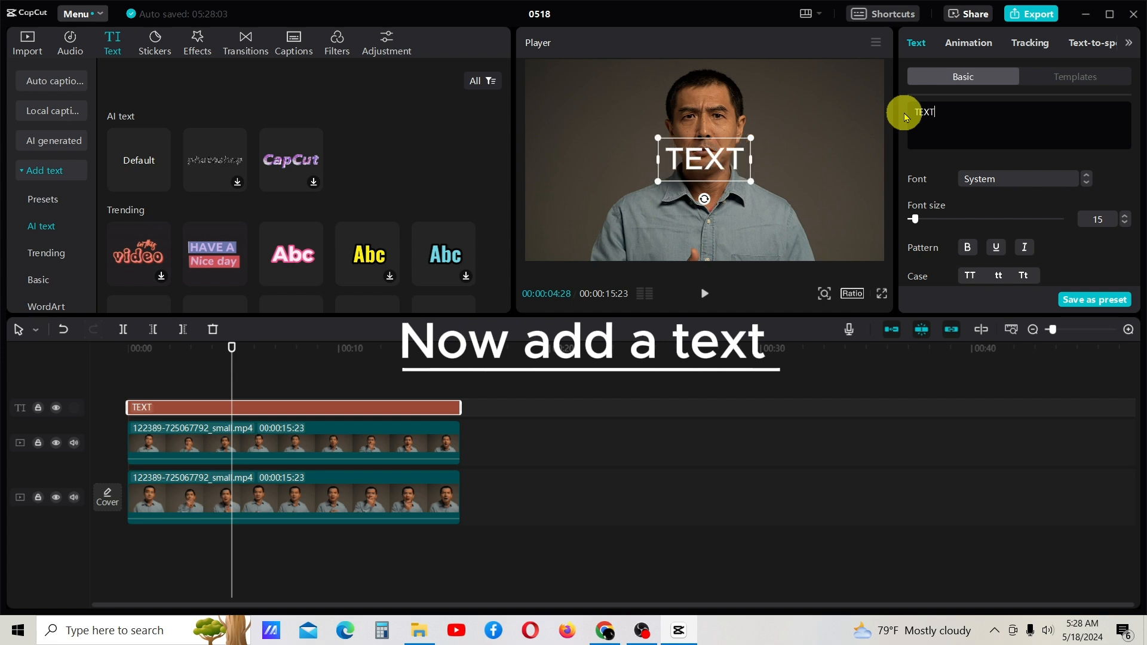
type("TEXT BEHIN")
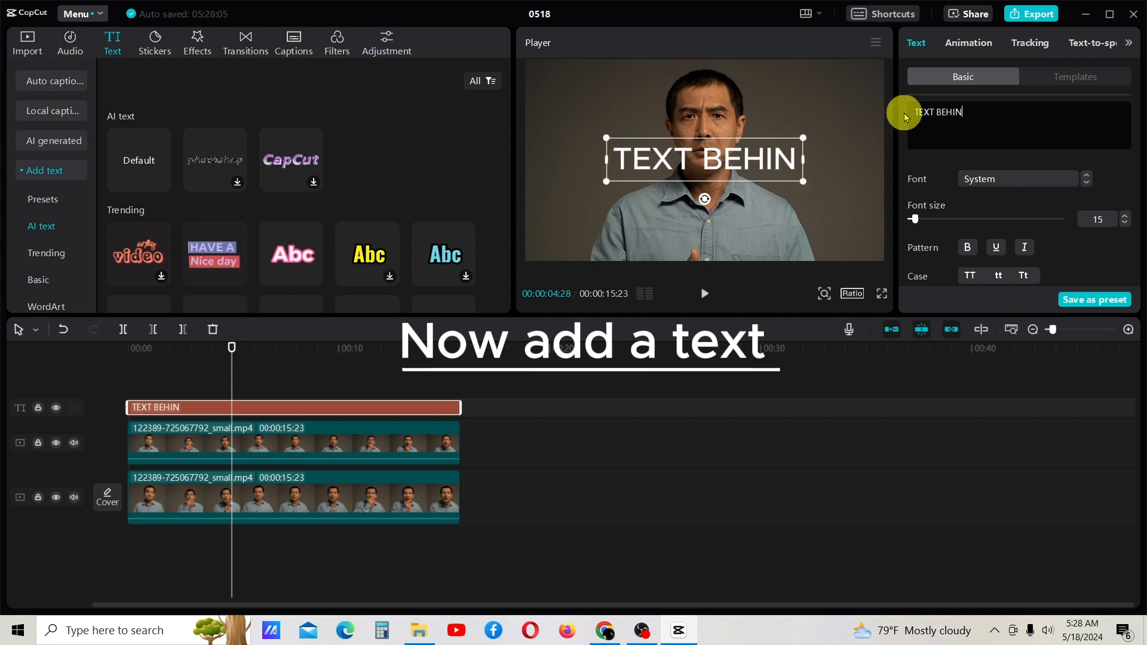
type("D THE OBJECT")
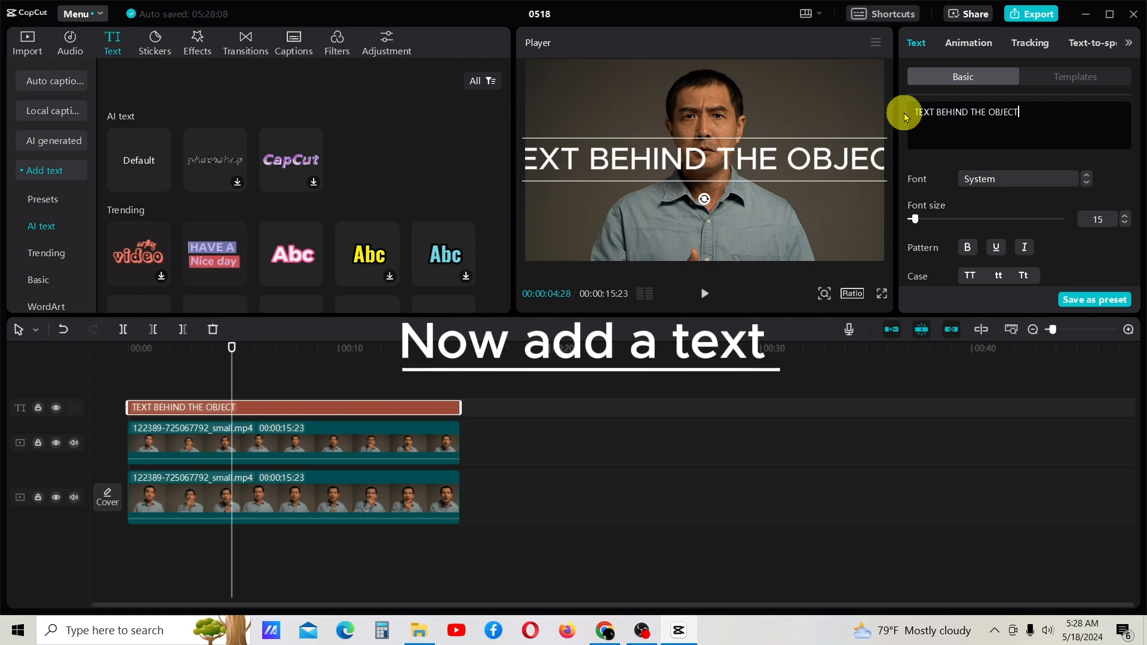
Reduce the font size of the text to 10
left_click(1127, 229)
left_click(1126, 229)
left_click(1127, 229)
left_click(1126, 229)
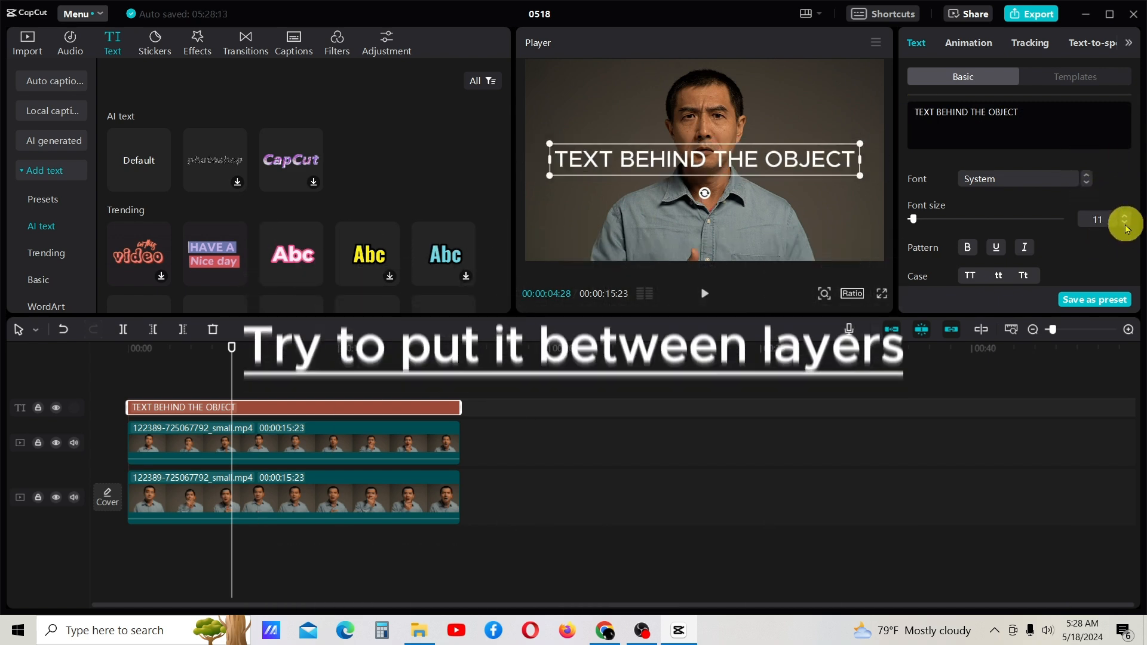
left_click(1127, 229)
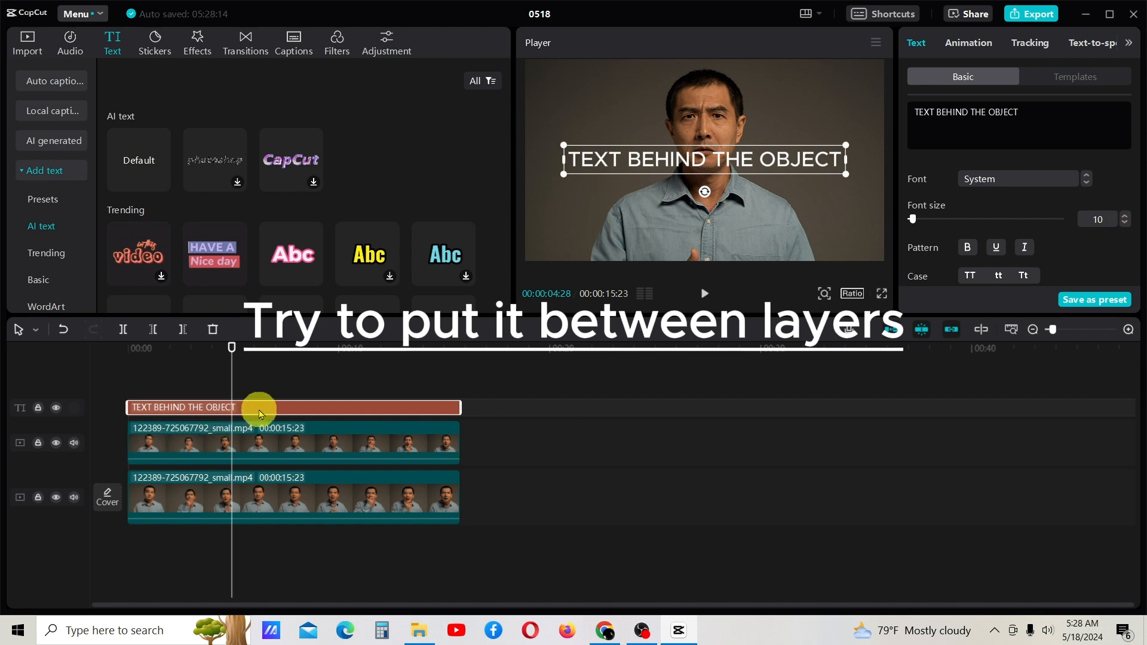
Try to move the text clip between the two video tracks
left_click_drag(260, 413, 264, 474)
left_click(267, 429)
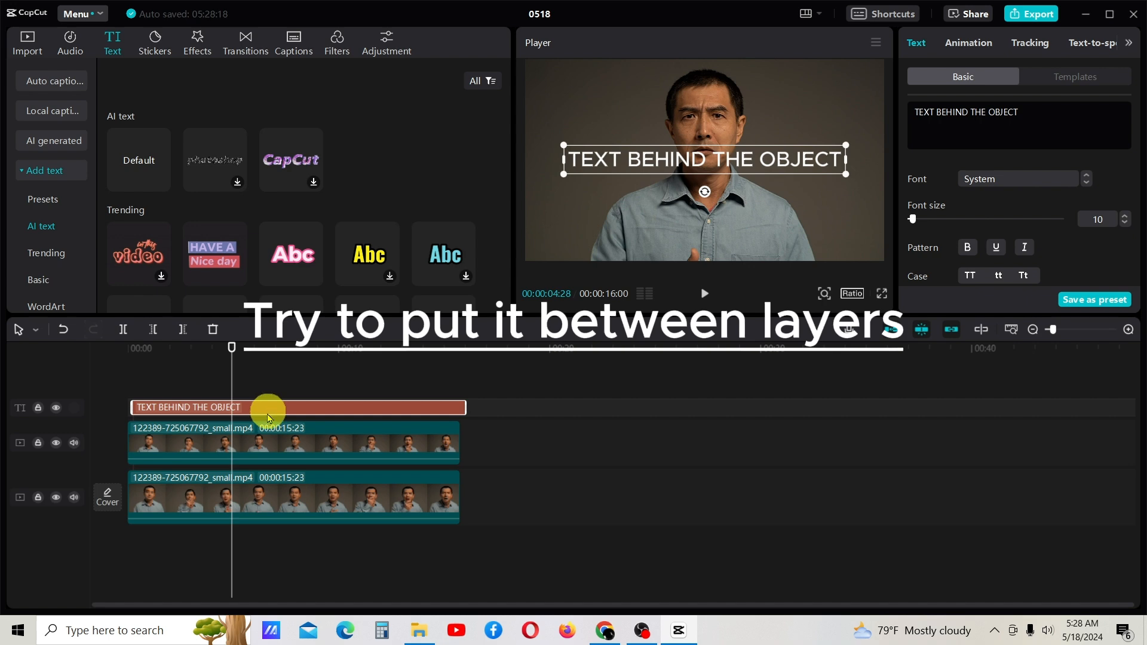
left_click_drag(268, 417, 258, 514)
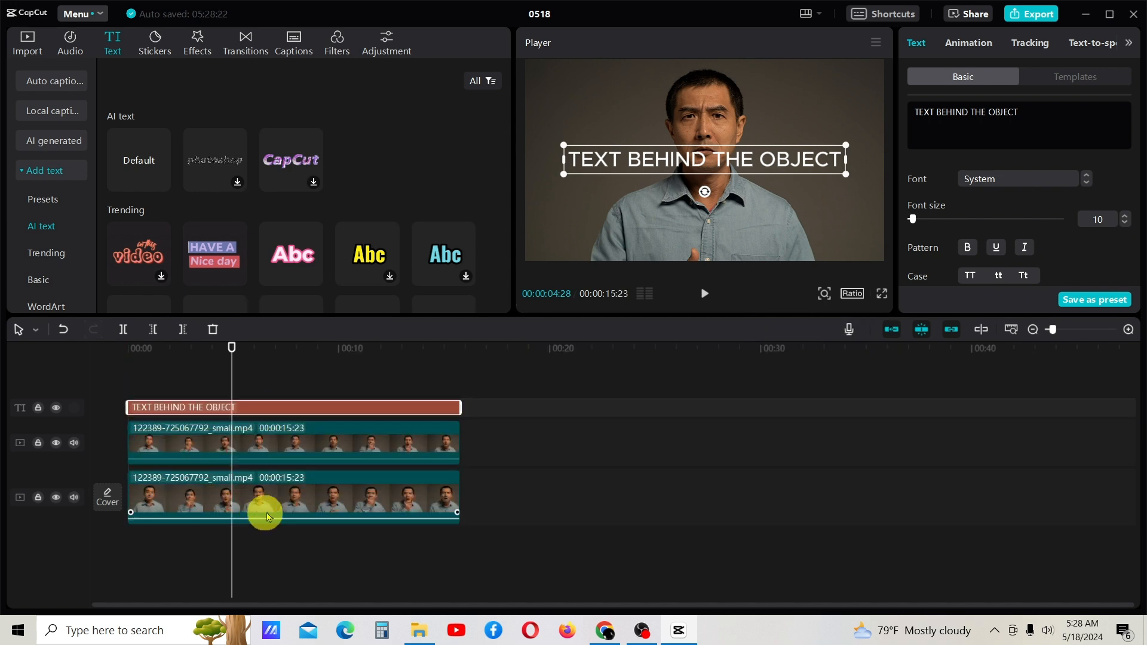
left_click(643, 487)
left_click(358, 410)
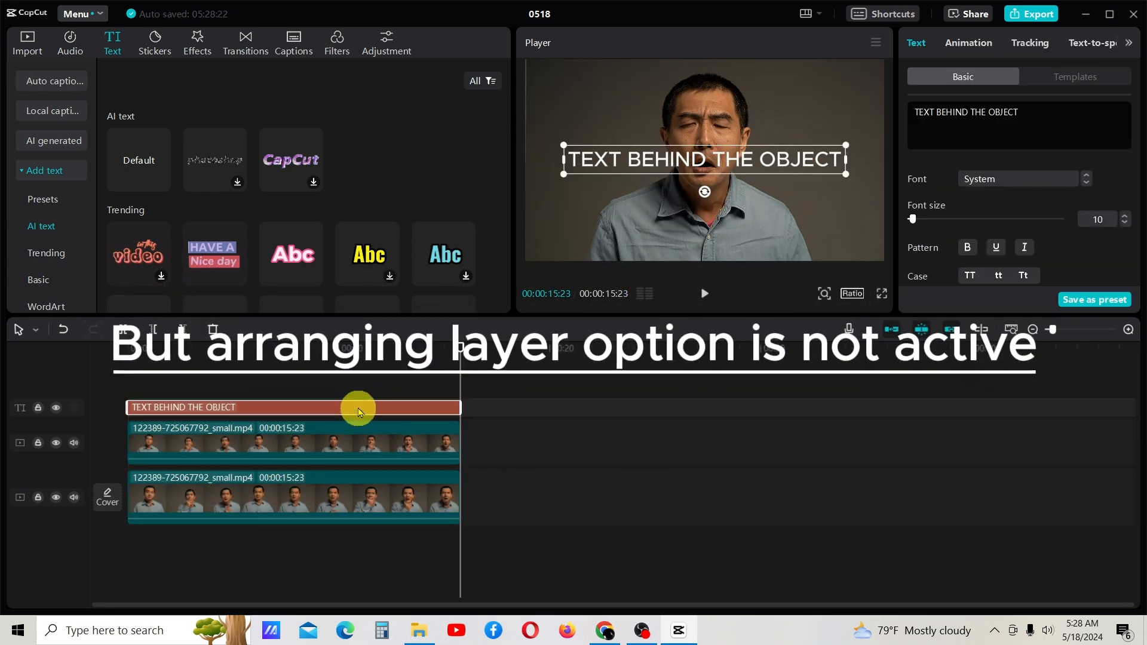
left_click_drag(358, 410, 346, 448)
left_click_drag(456, 354, 240, 387)
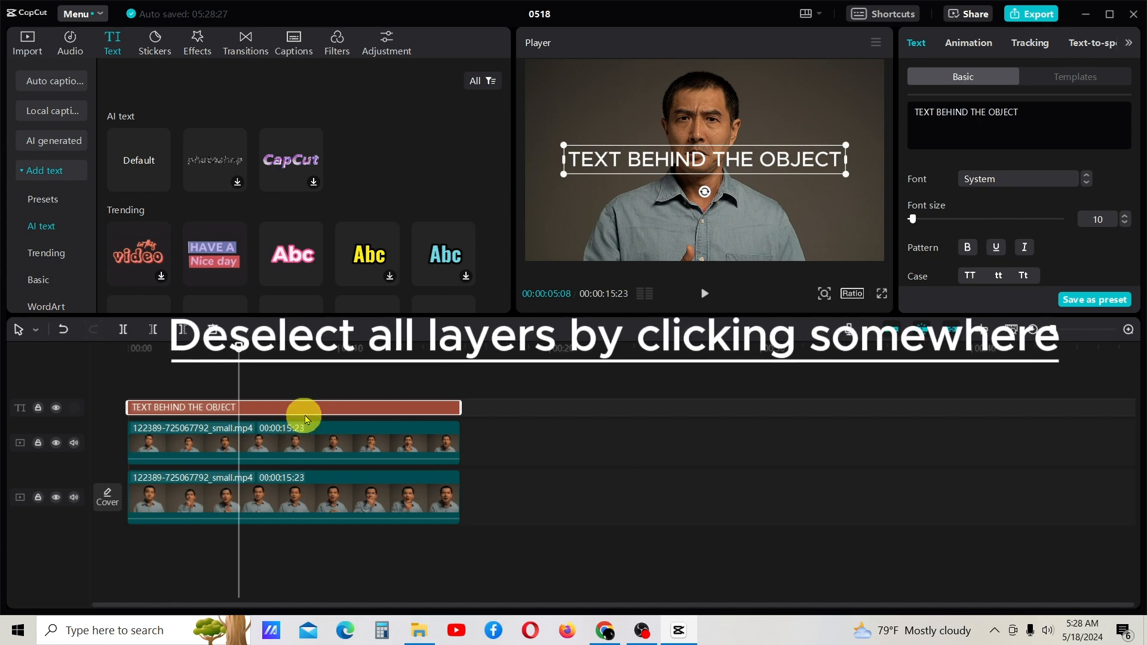
Turn on layer arranging in the project settings with no clip selected, and save the settings
left_click(619, 447)
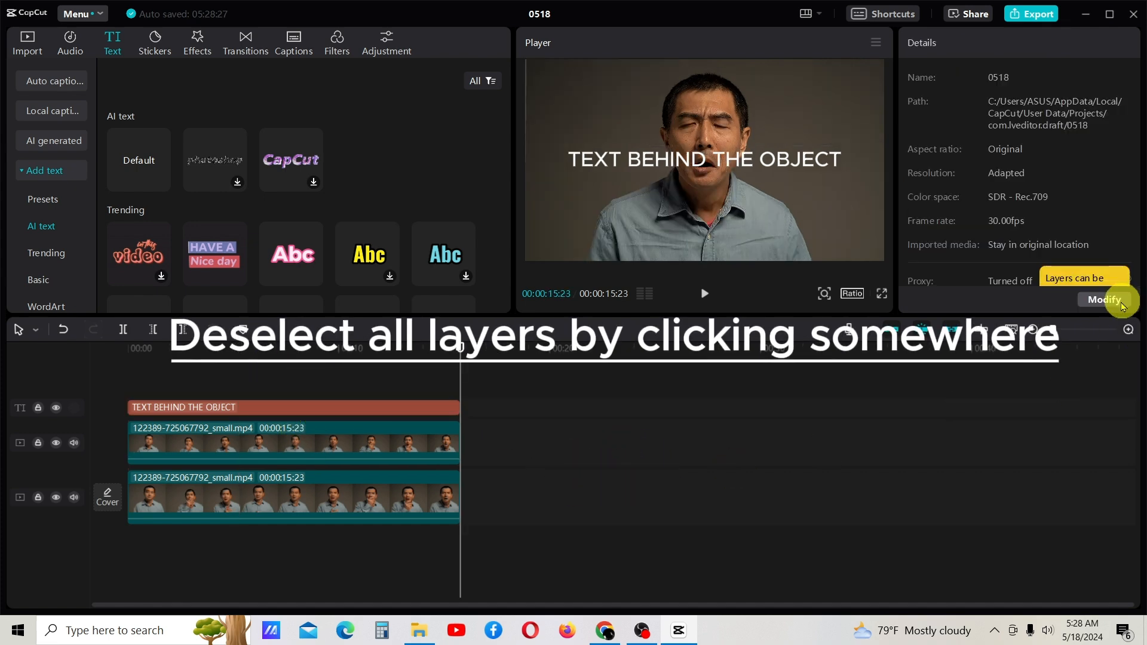
left_click(1105, 300)
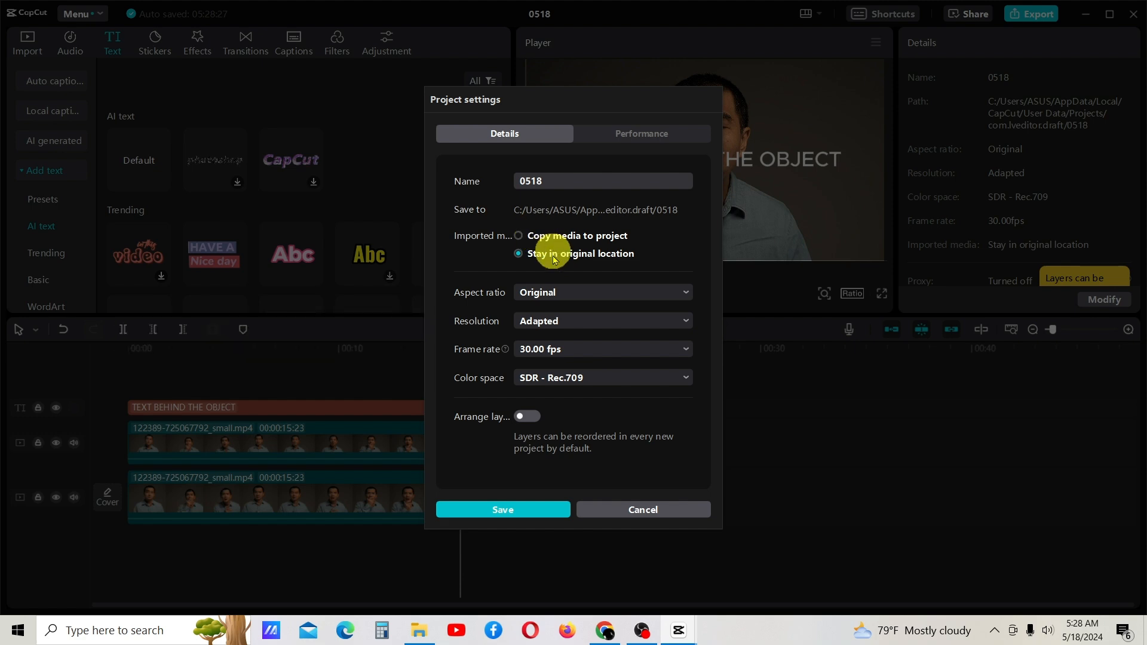
left_click(532, 417)
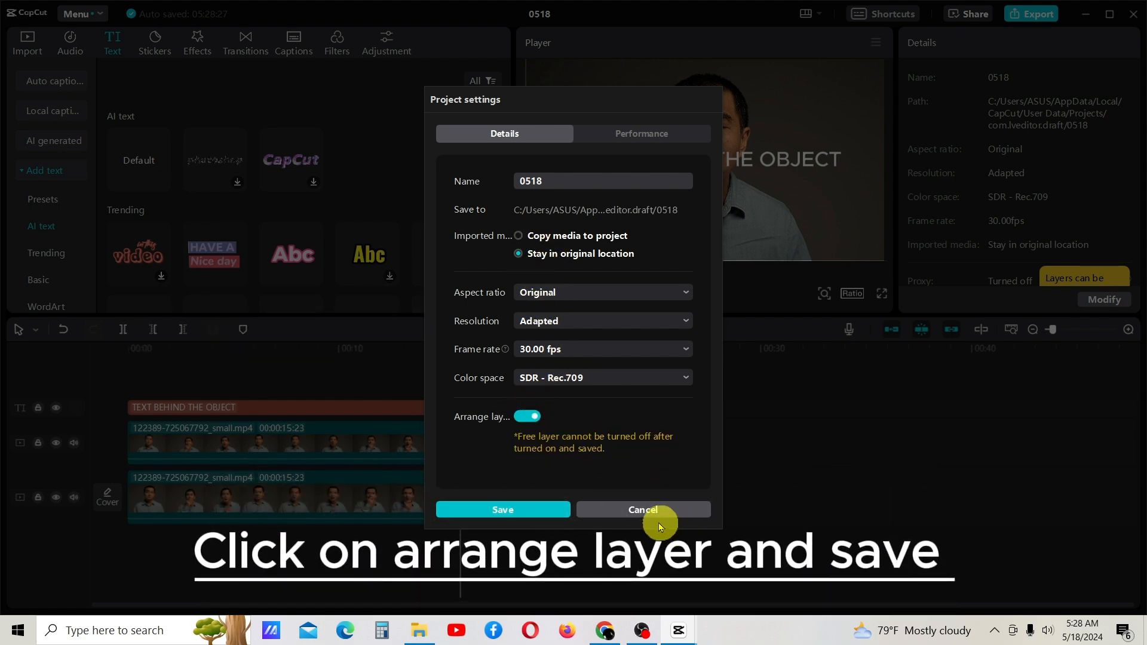
left_click(548, 511)
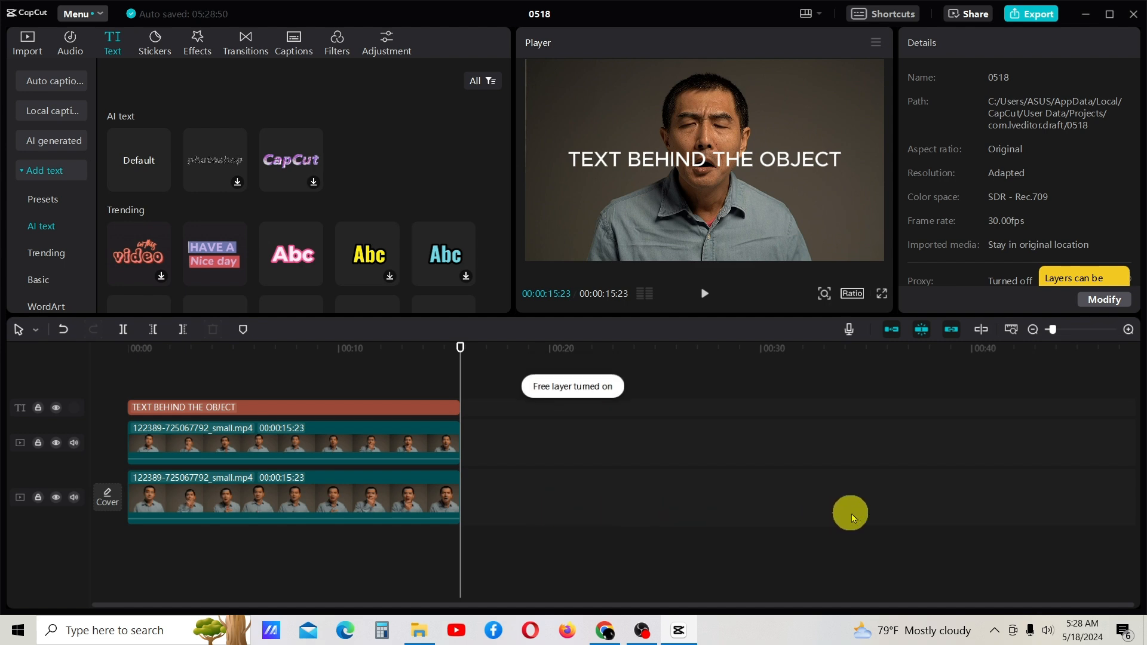
Move the text clip between the two video tracks, below the background-removed copy, and check a frame near the middle
left_click_drag(252, 412, 238, 469)
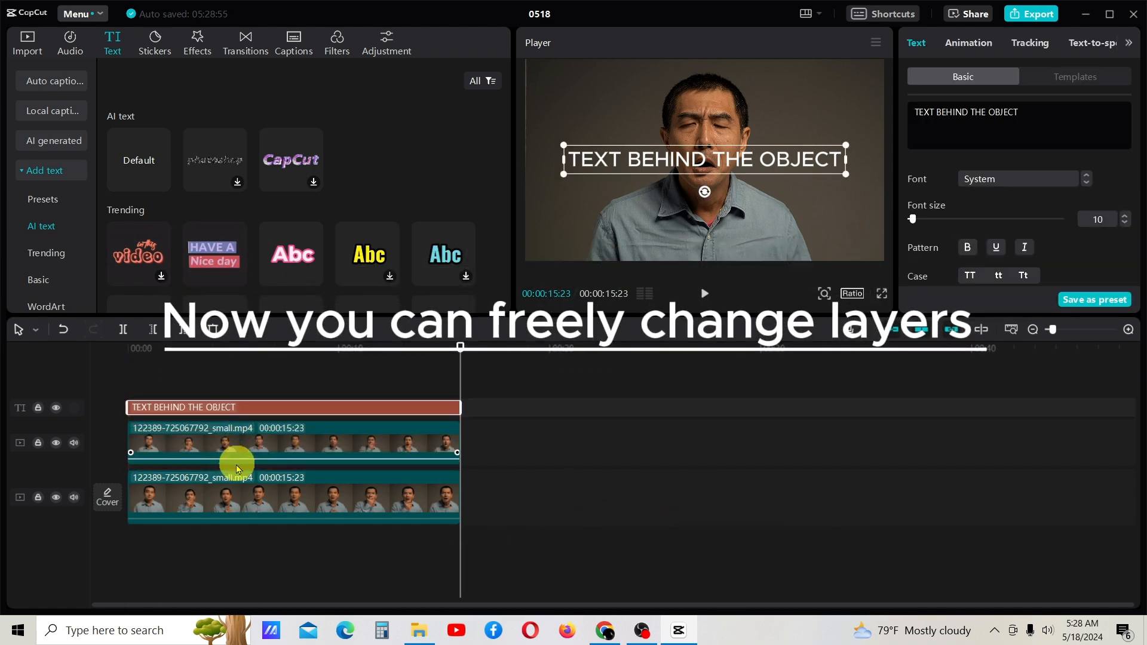
left_click_drag(250, 409, 243, 469)
mouse_move(455, 351)
left_mouse_down()
mouse_move(259, 373)
mouse_move(266, 366)
left_mouse_up()
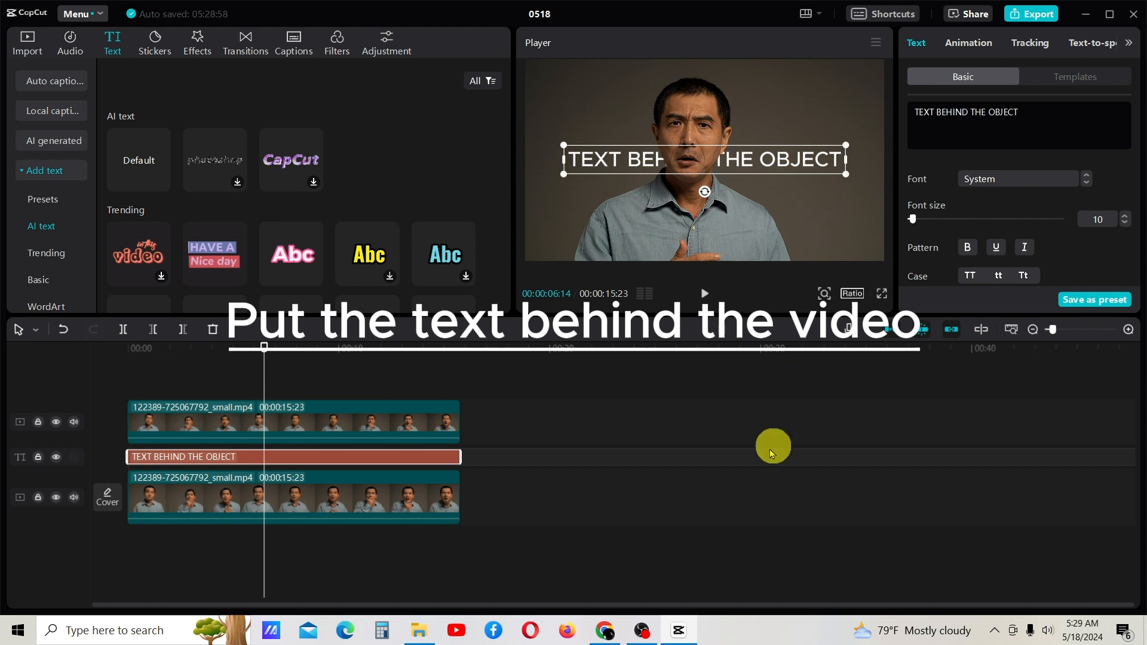
Deselect the text clip and preview the opening seconds of the video from the start
left_click(756, 471)
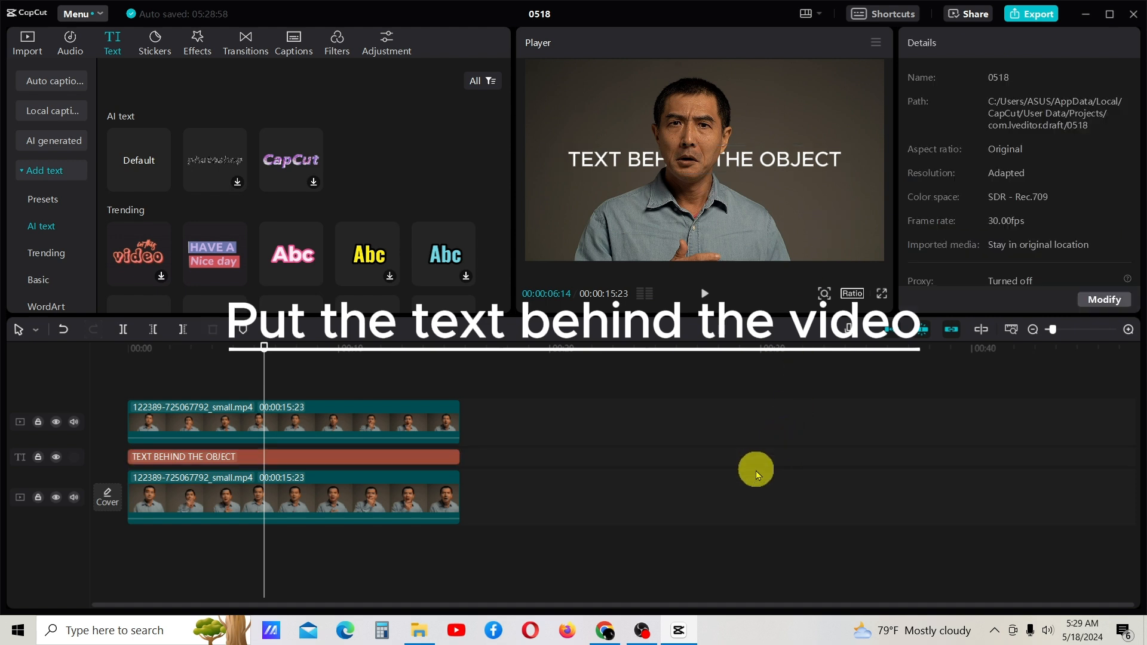
left_click_drag(400, 367, 97, 410)
left_click(705, 293)
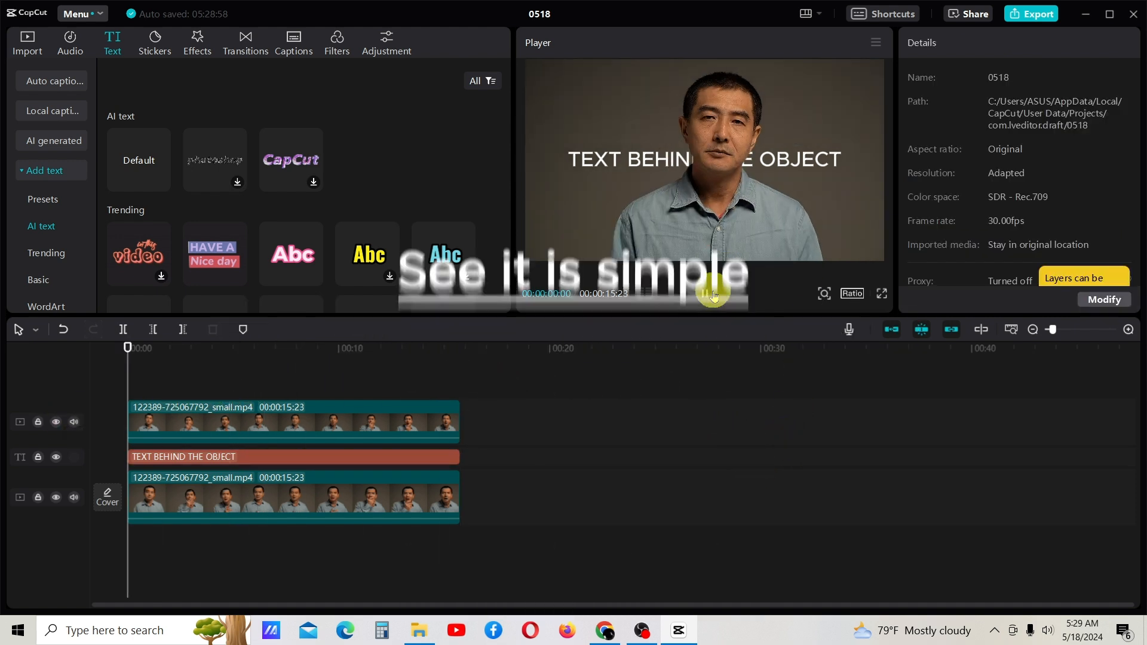
left_click(711, 294)
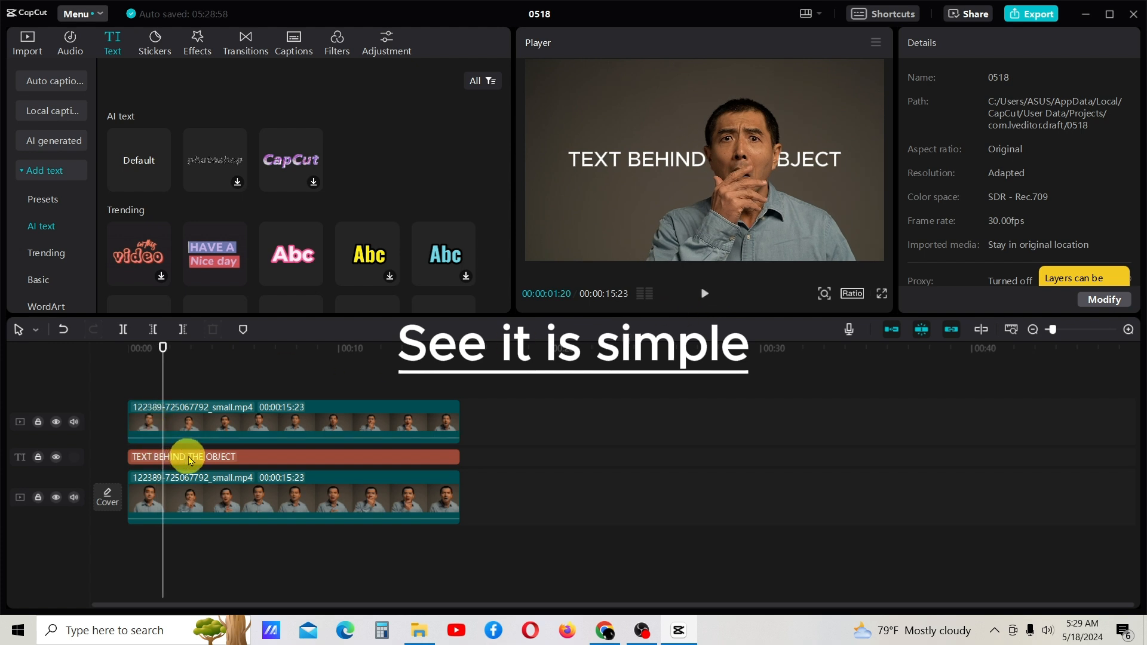
Shift the text clip slightly later on its track, replay the opening seconds, and return the playhead to the start
left_click_drag(190, 459, 198, 457)
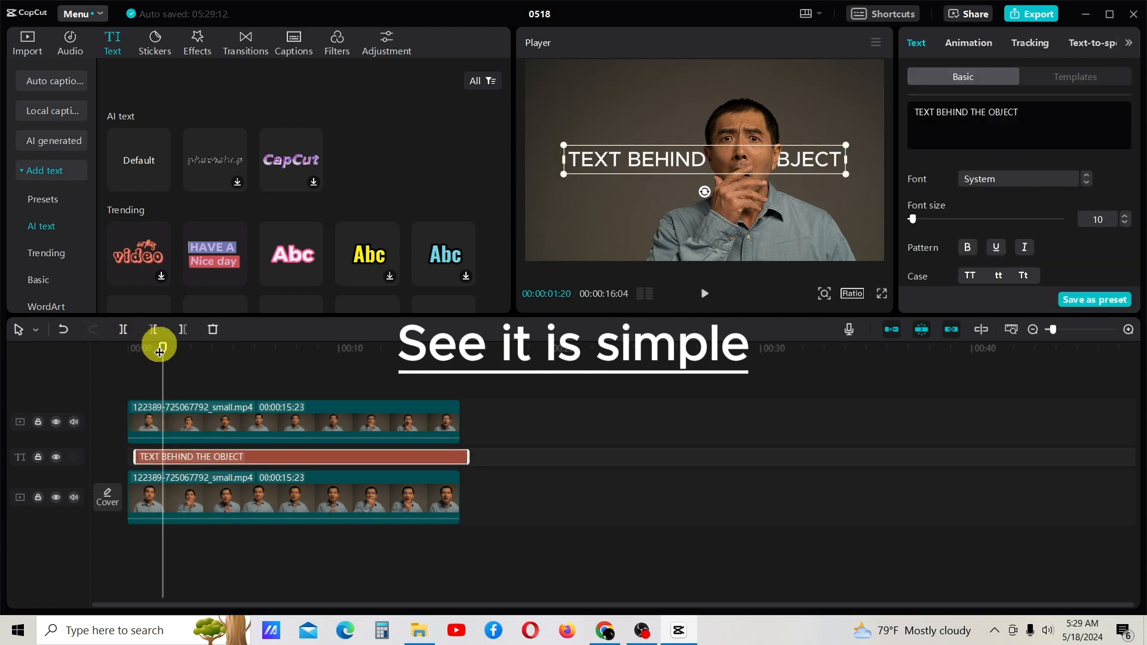
left_click_drag(159, 352, 102, 351)
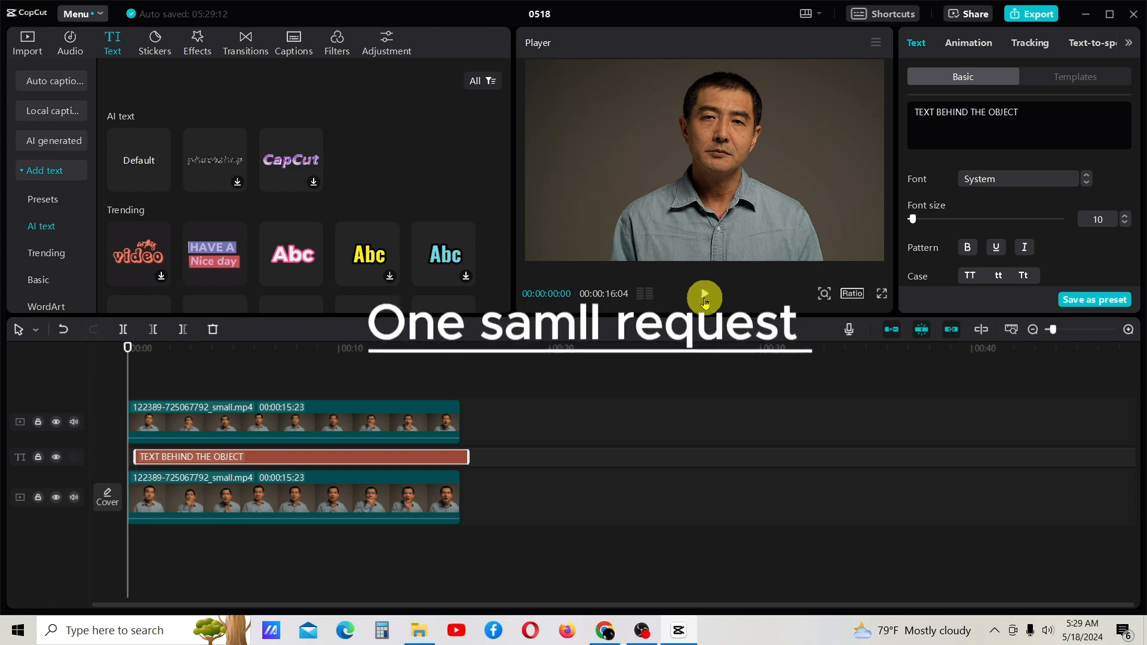
left_click(705, 297)
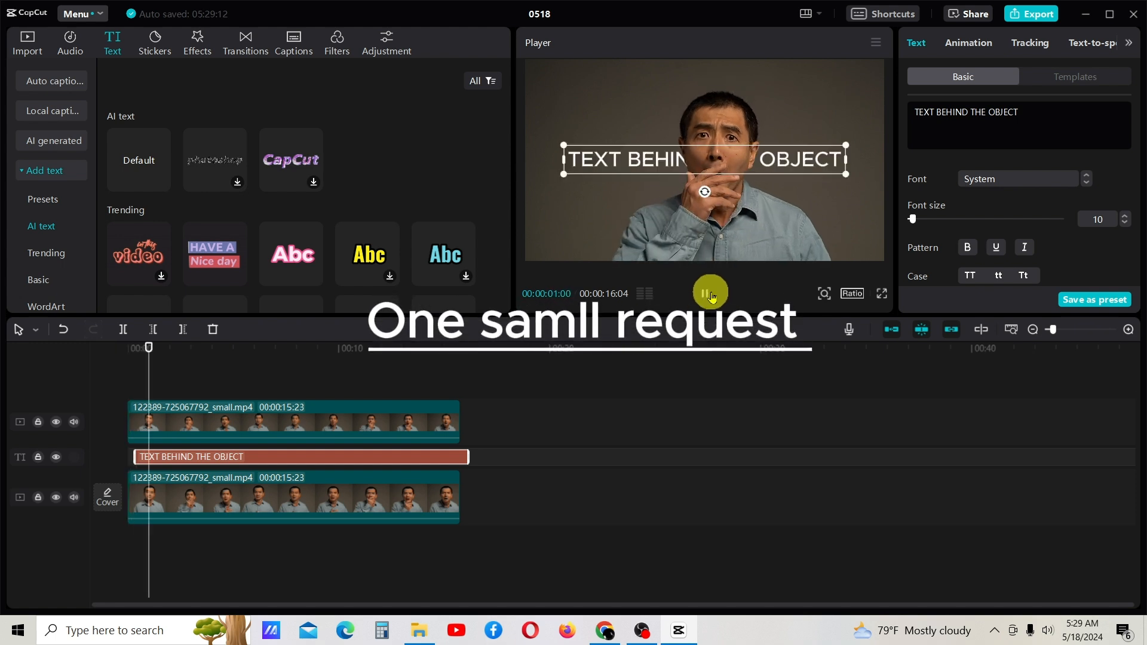
left_click(712, 296)
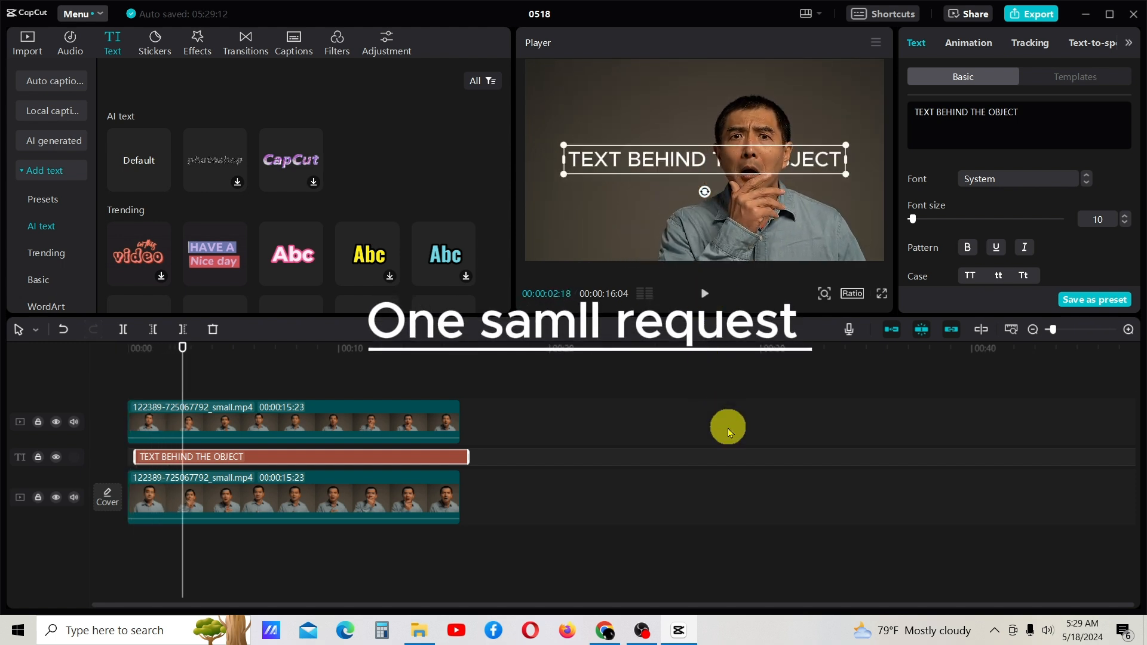
left_click(728, 432)
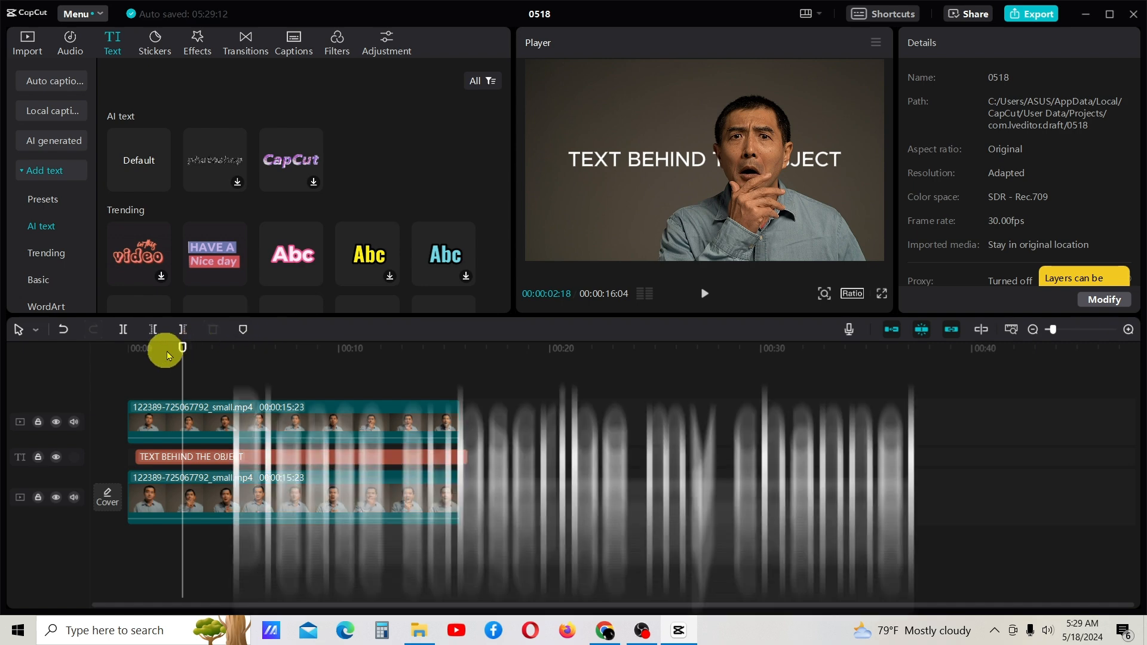
left_click_drag(183, 348, 67, 355)
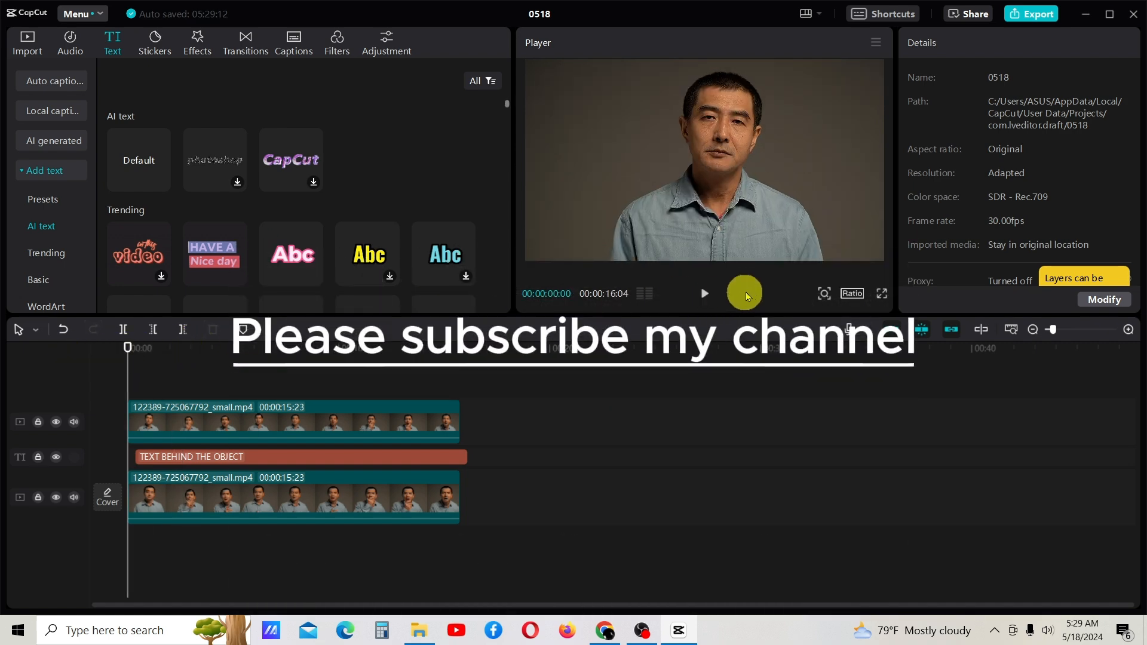